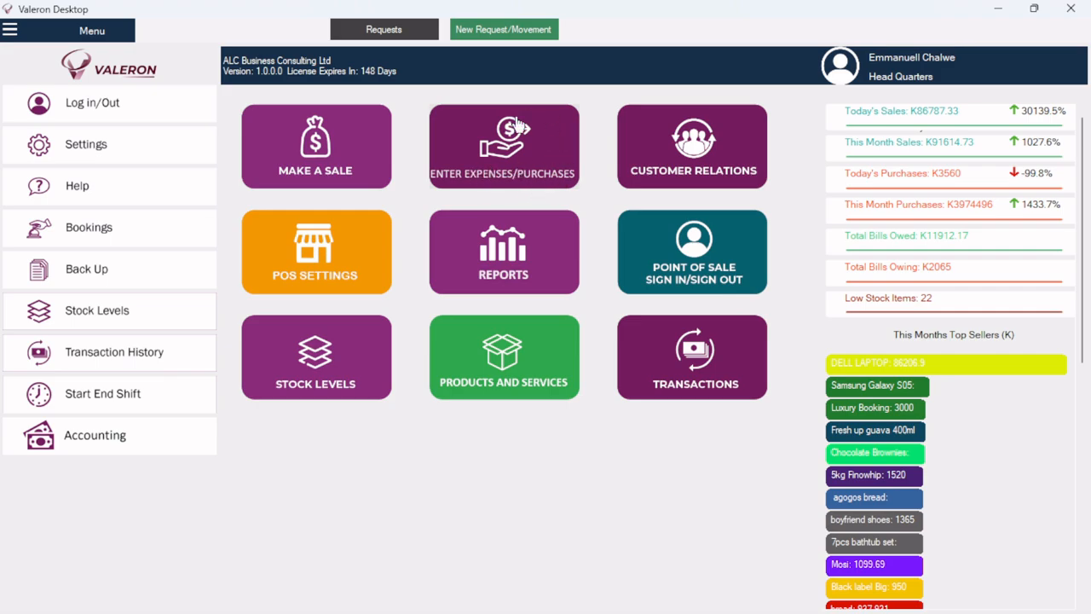
Step: Open the expenses and purchases screen, and look over the blank form for creating a new item before closing it
left_click(501, 160)
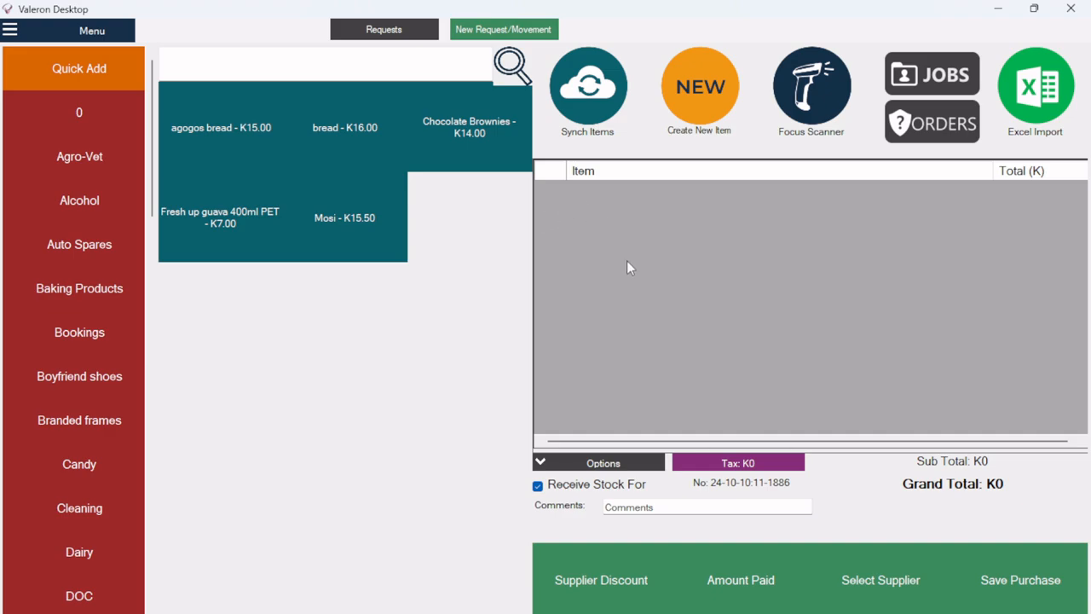
left_click(705, 92)
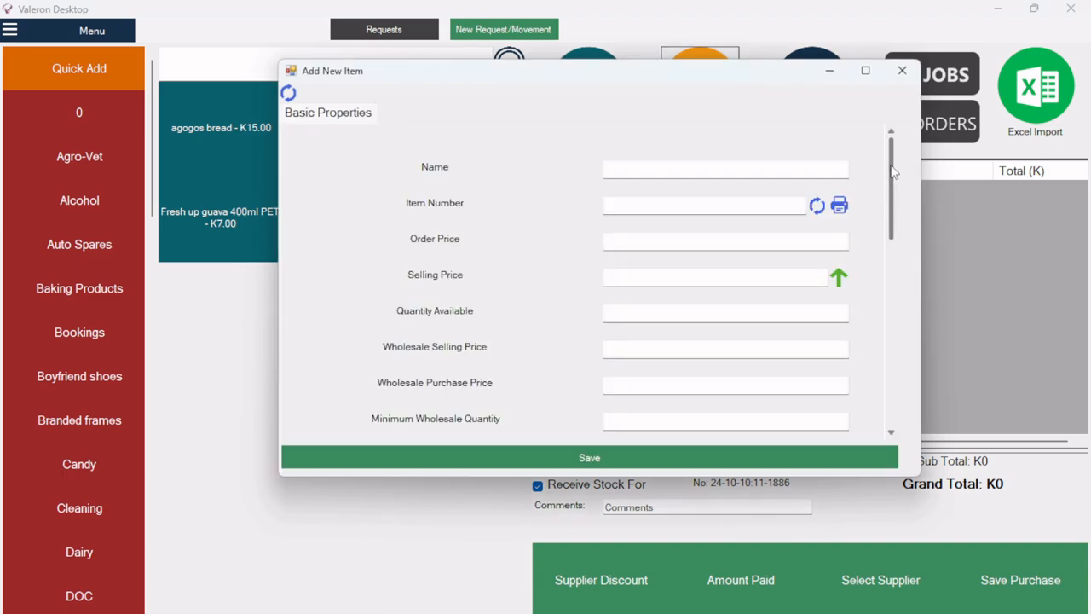
mouse_move(892, 171)
left_mouse_down()
mouse_move(876, 360)
mouse_move(887, 171)
left_mouse_up()
left_click(897, 73)
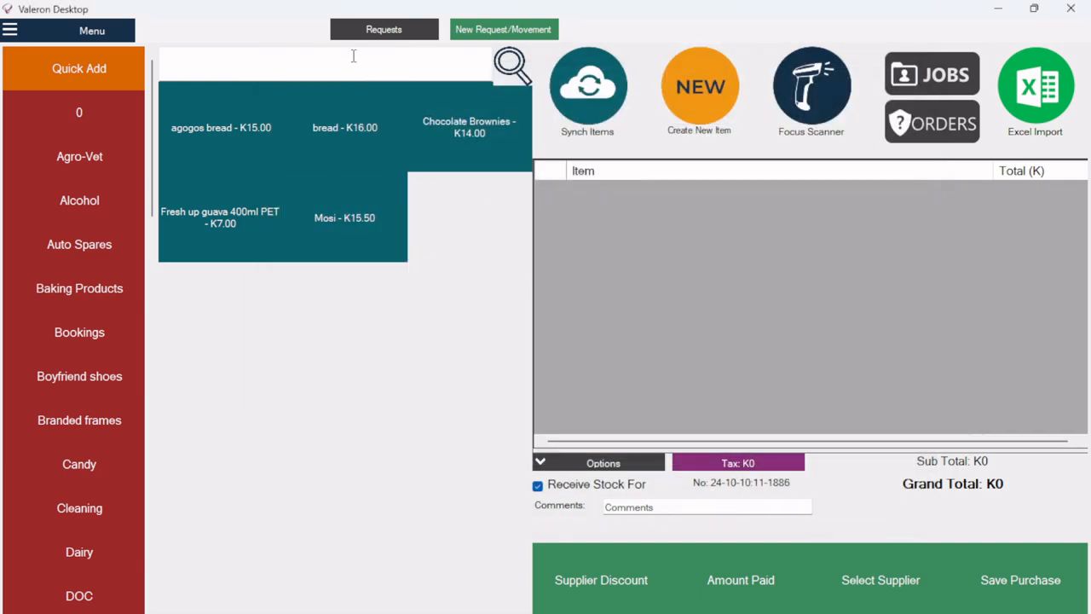
Step: Search the items for "fresh" and view the stock levels of Fresh up mango in its item properties
left_click(353, 58)
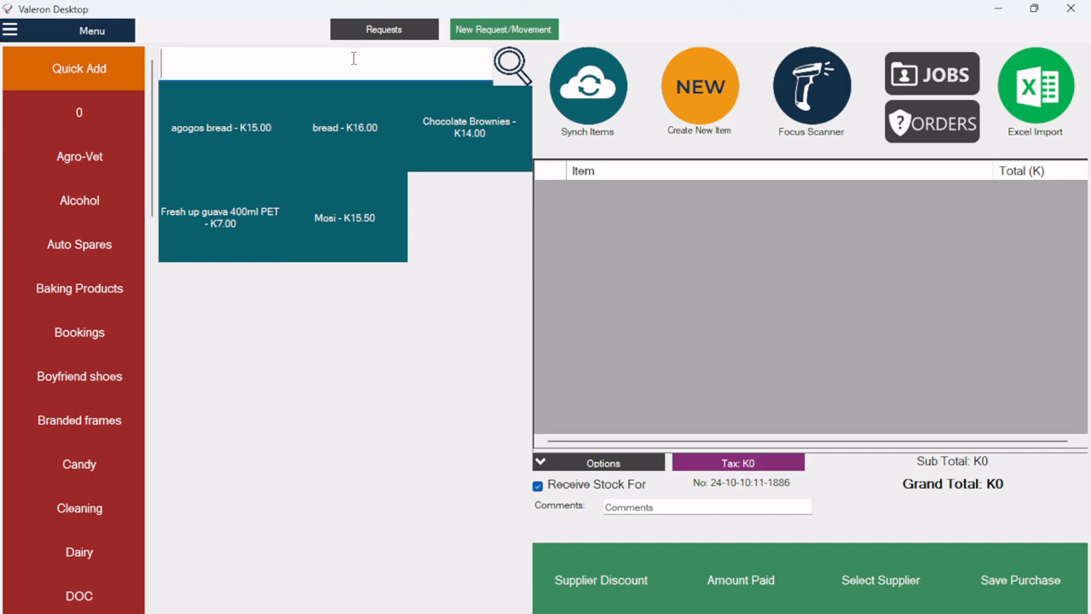
type("fresh")
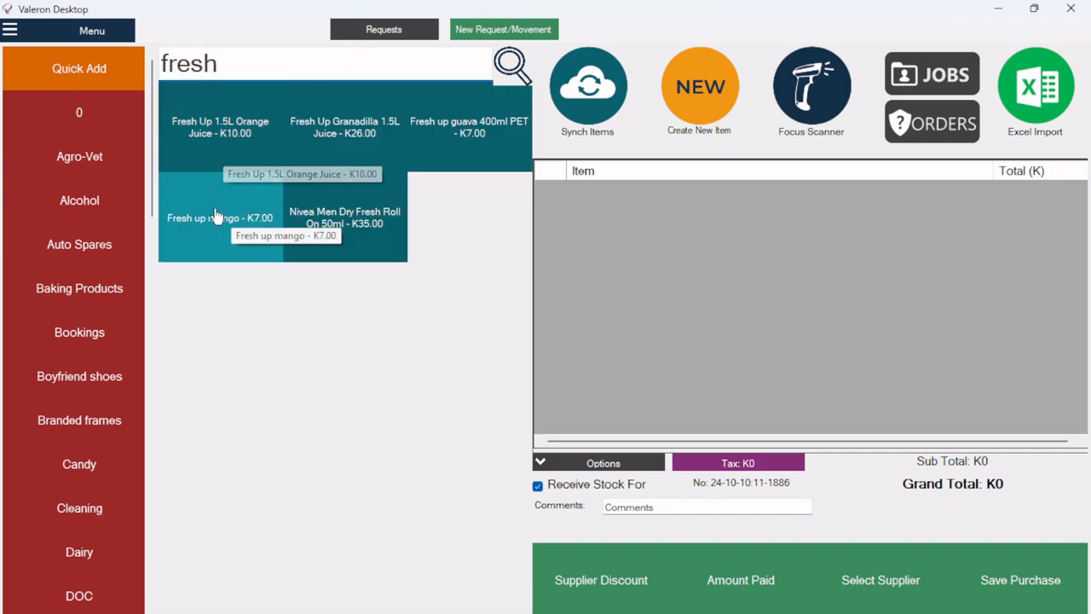
right_click(245, 224)
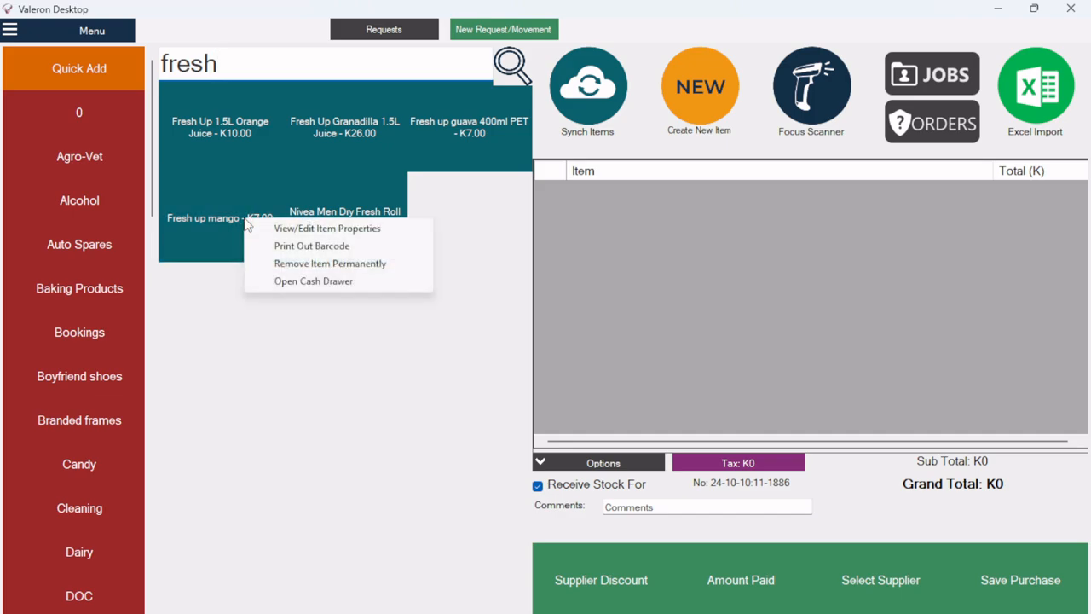
left_click(285, 230)
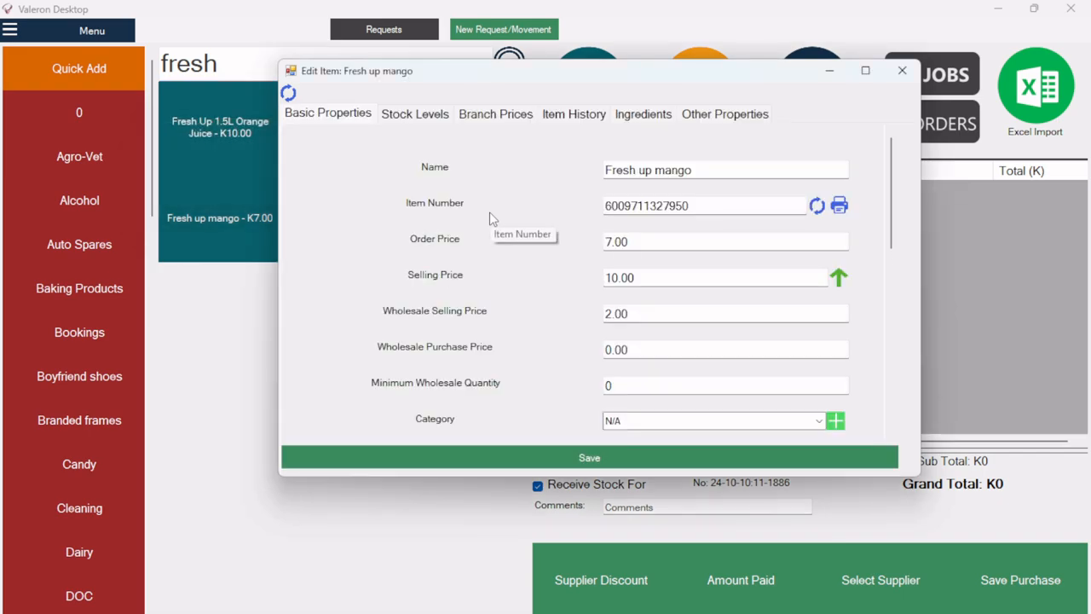
left_click(413, 115)
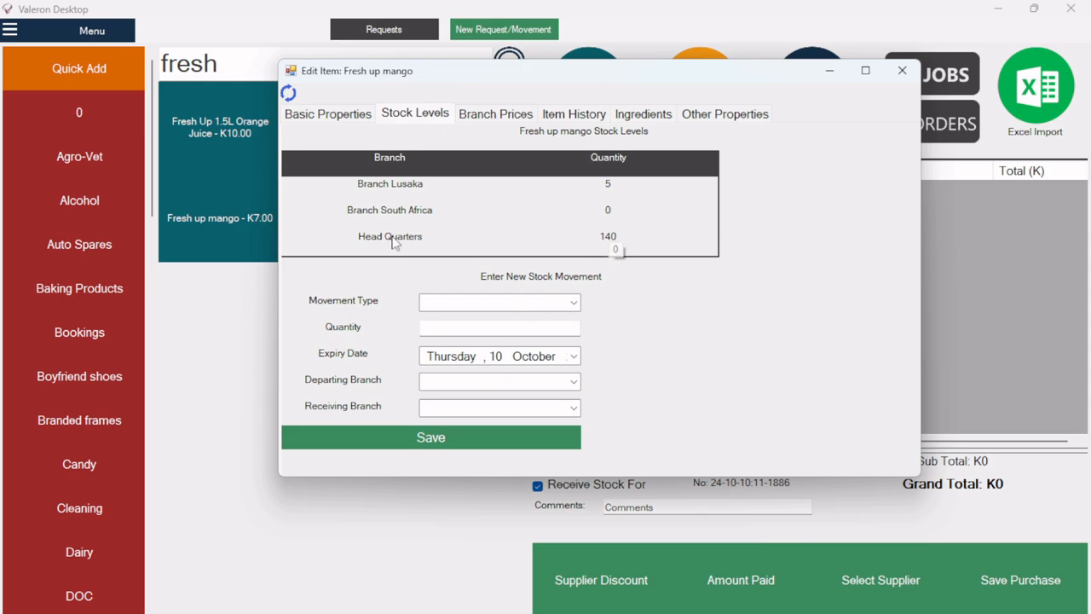
Step: Set the category of Fresh up mango to Drinks in its basic properties and save the item
left_click(341, 116)
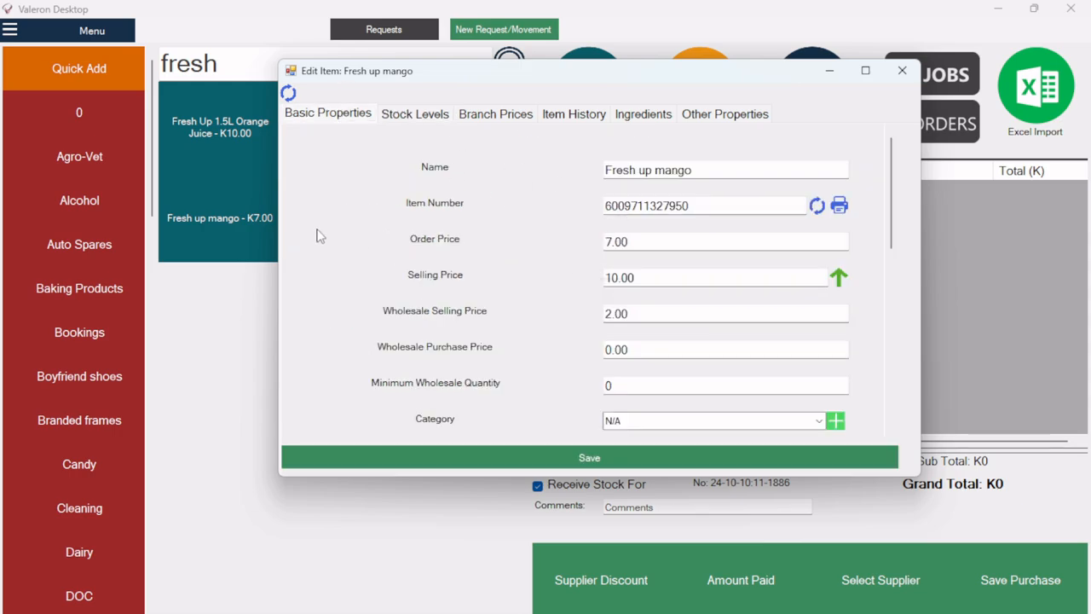
left_click(634, 243)
left_click(825, 423)
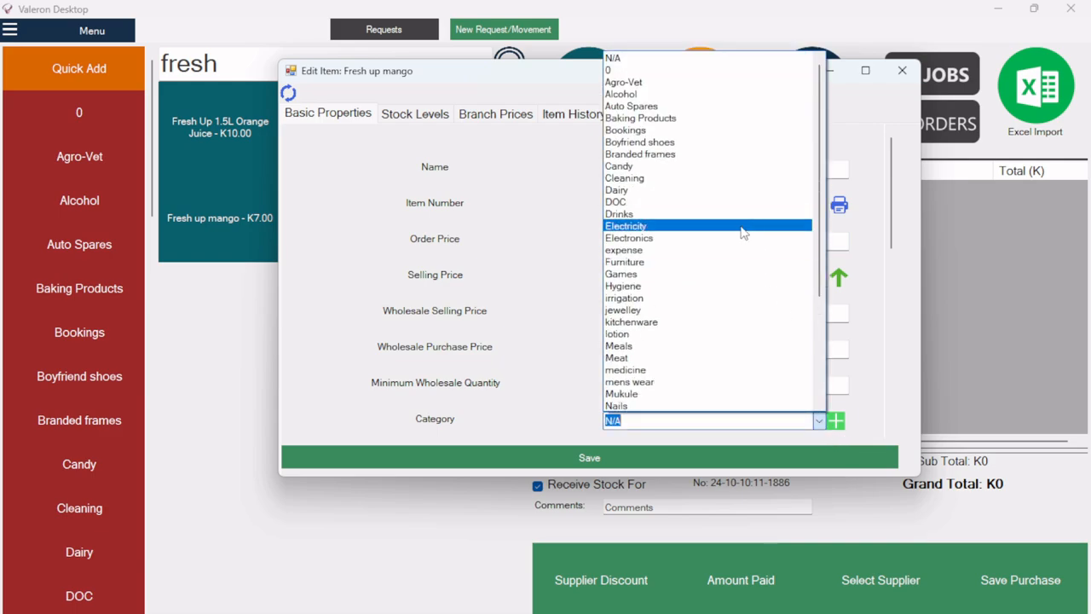
left_click(730, 214)
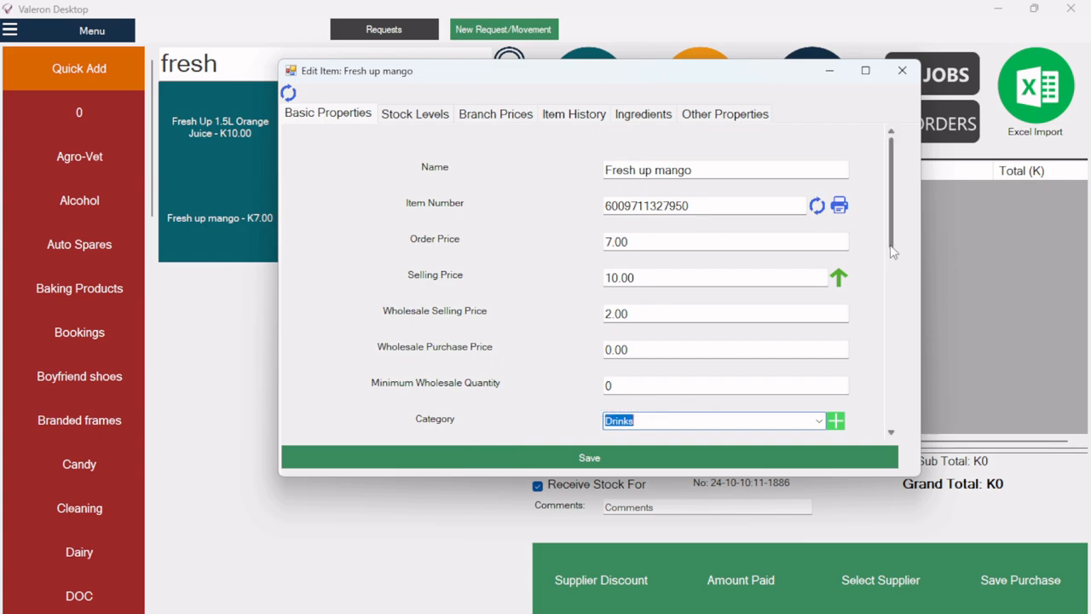
mouse_move(888, 248)
left_mouse_down()
mouse_move(894, 359)
mouse_move(894, 266)
left_mouse_up()
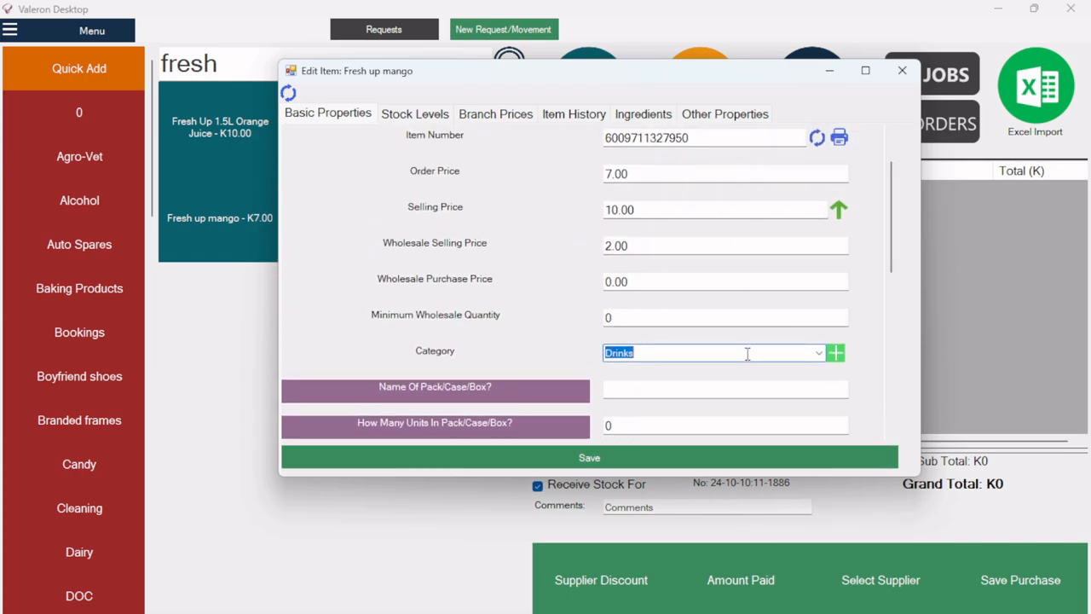
left_click(706, 463)
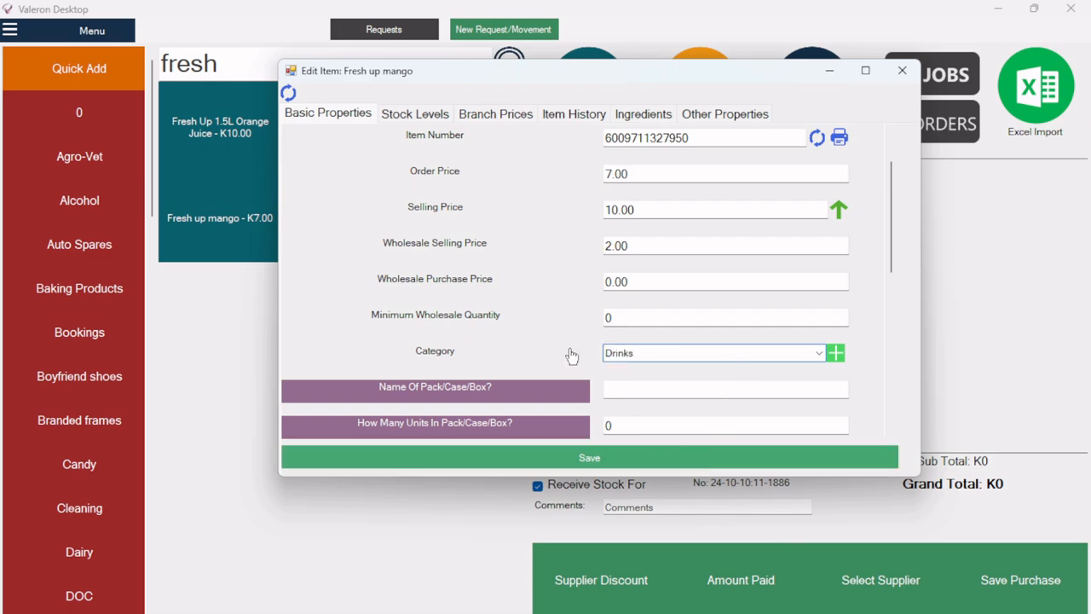
Step: Add Fresh up mango to the purchase with a quantity of 10
left_click(251, 246)
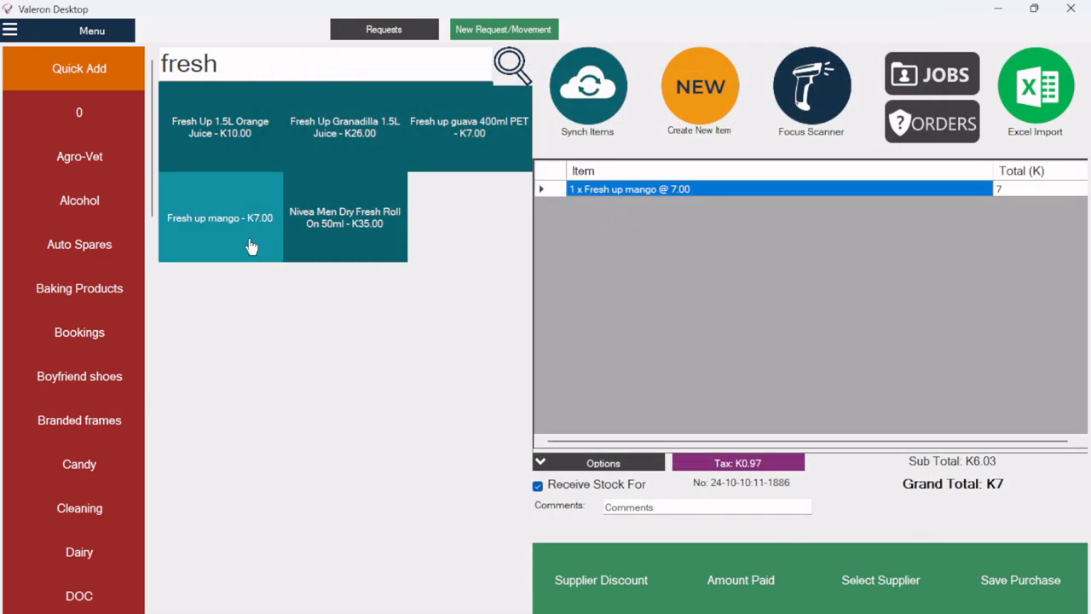
left_click(592, 188)
left_click(618, 202)
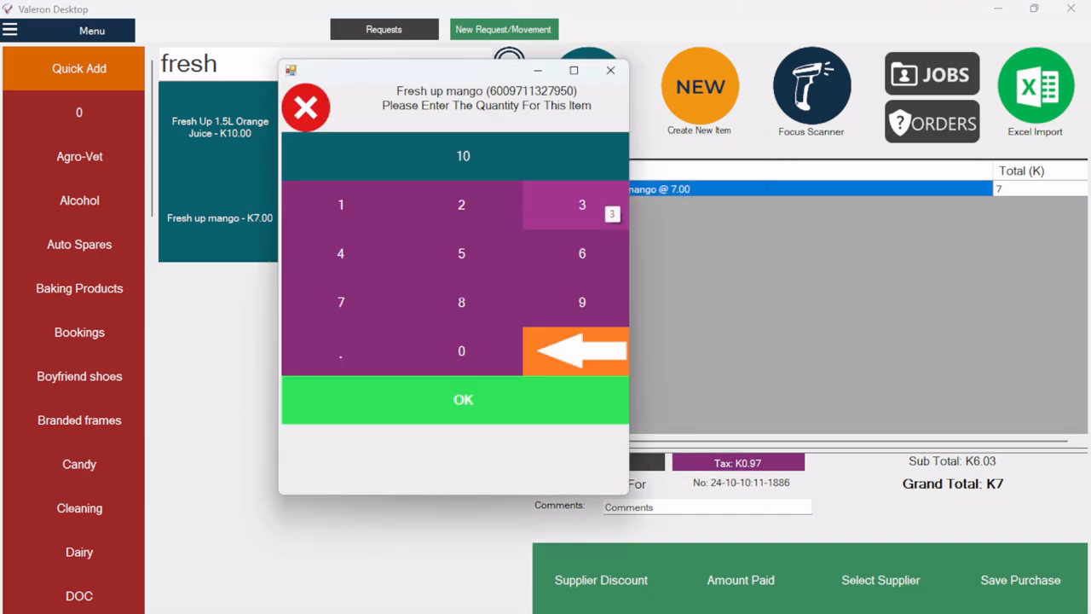
left_click(560, 397)
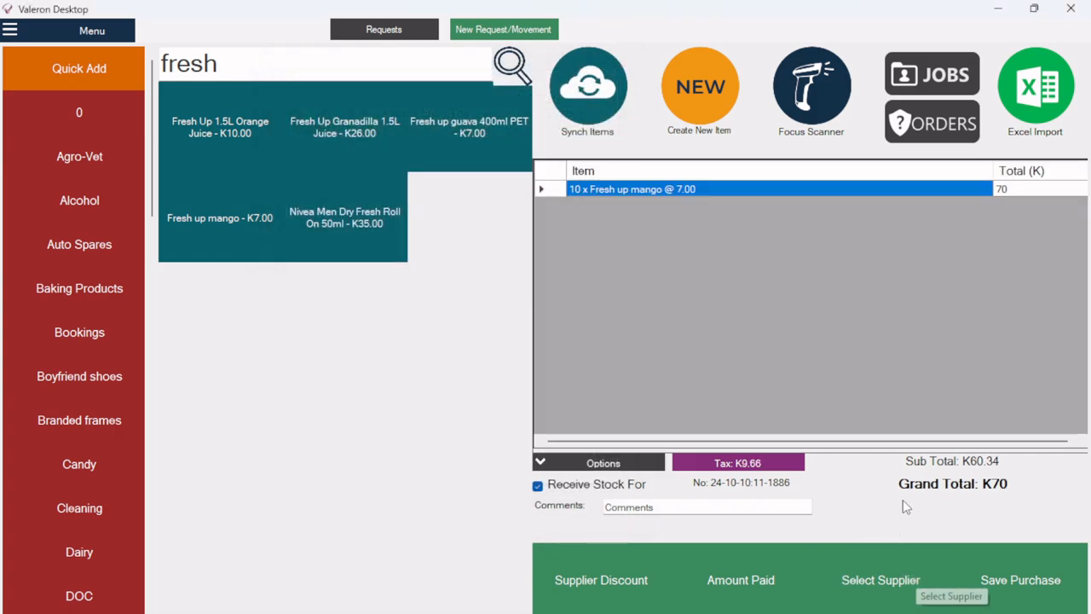
Step: Examine the fields of the form for adding a new supplier, and close it without saving an entry
left_click(867, 563)
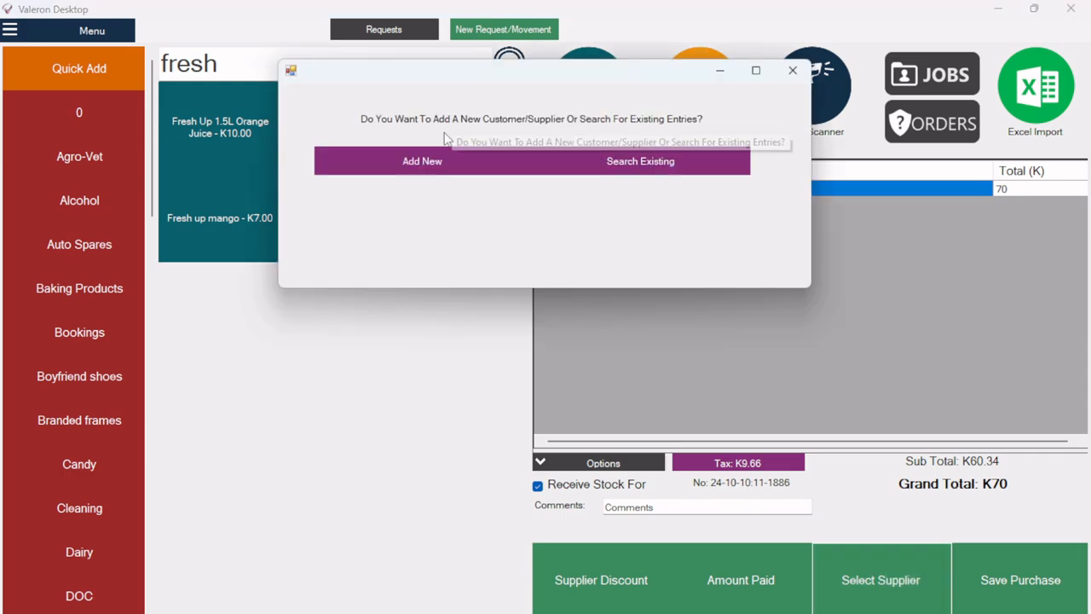
left_click(429, 161)
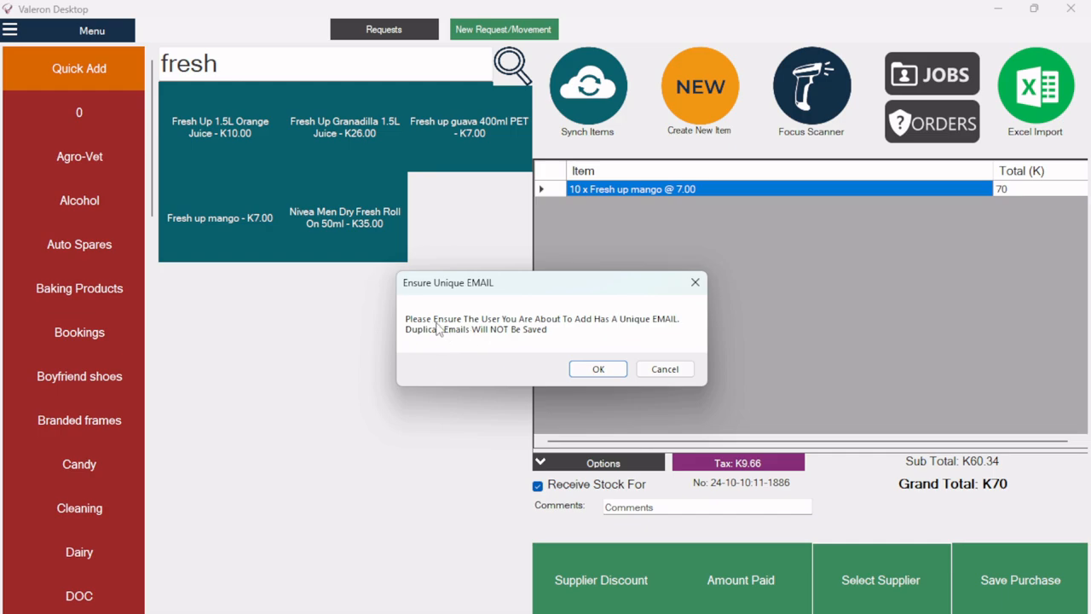
left_click(599, 368)
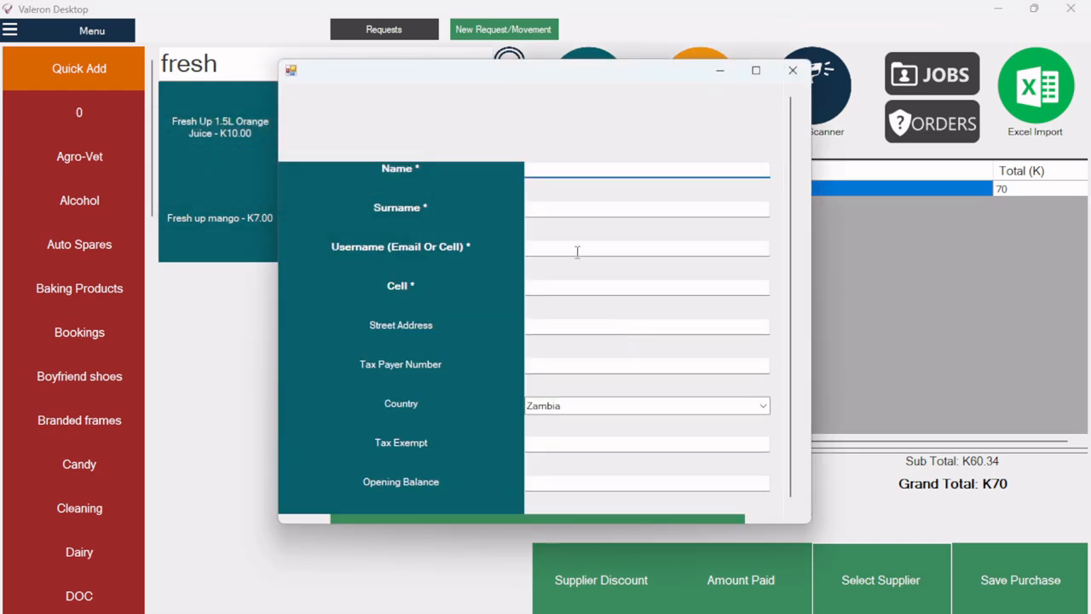
left_click(585, 248)
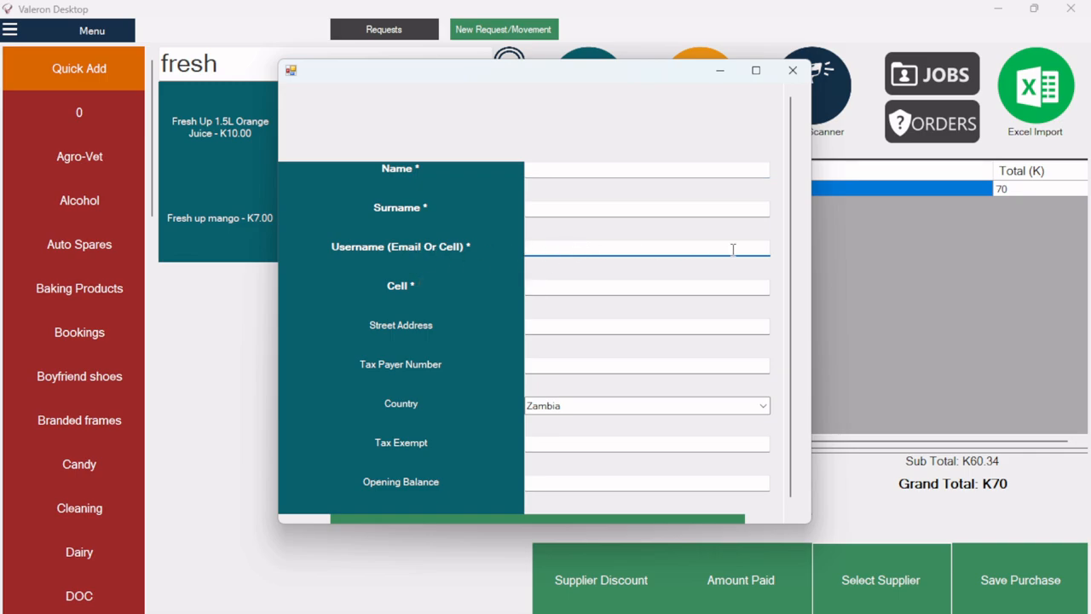
scroll(795, 262, "down", 1)
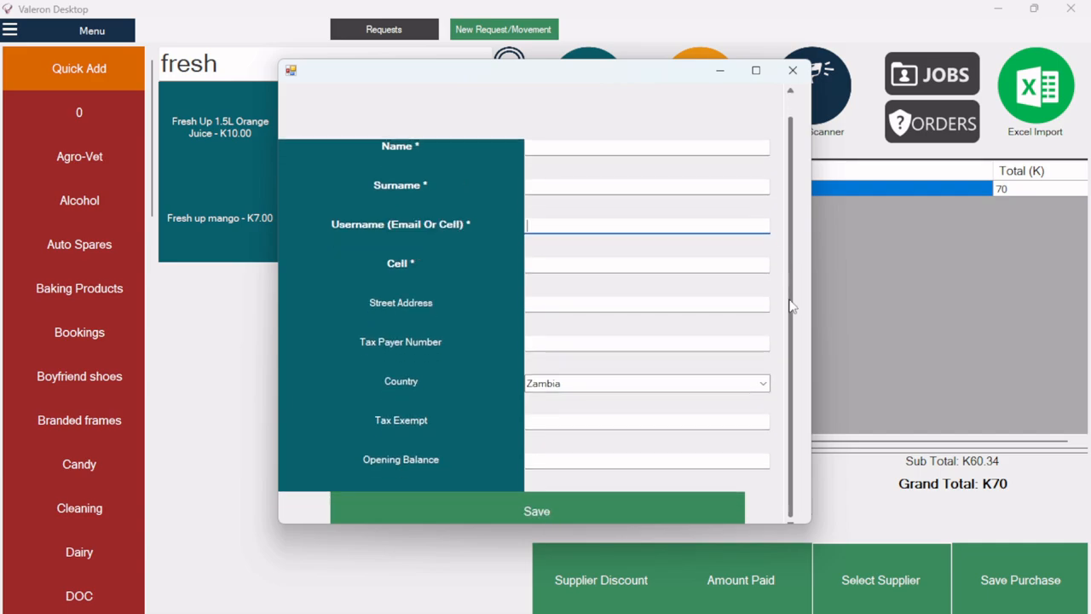
scroll(791, 299, "up", 1)
scroll(791, 311, "down", 1)
left_click(791, 104)
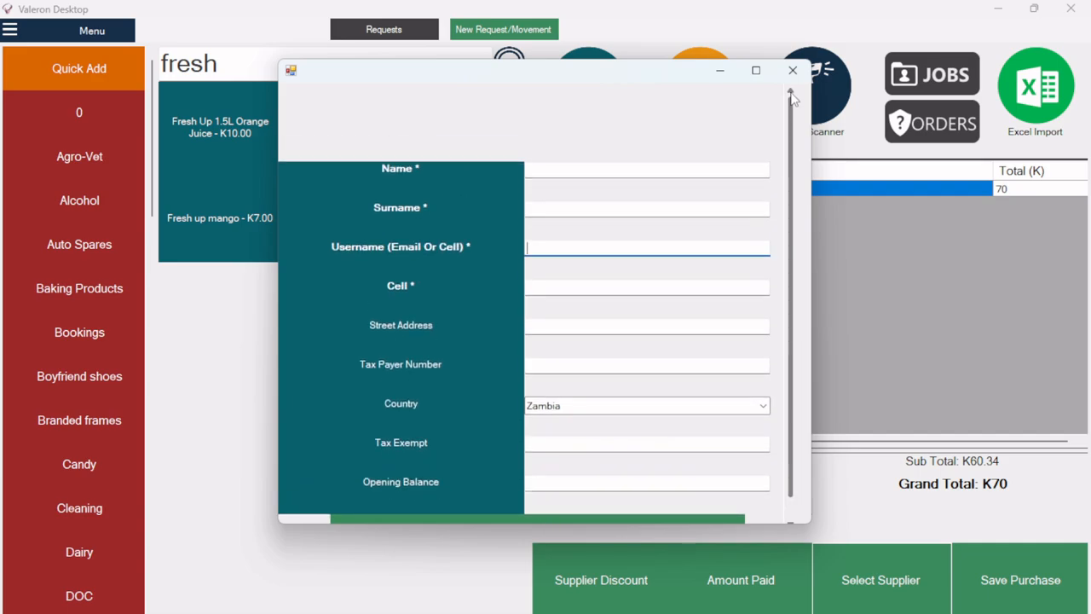
left_click(793, 70)
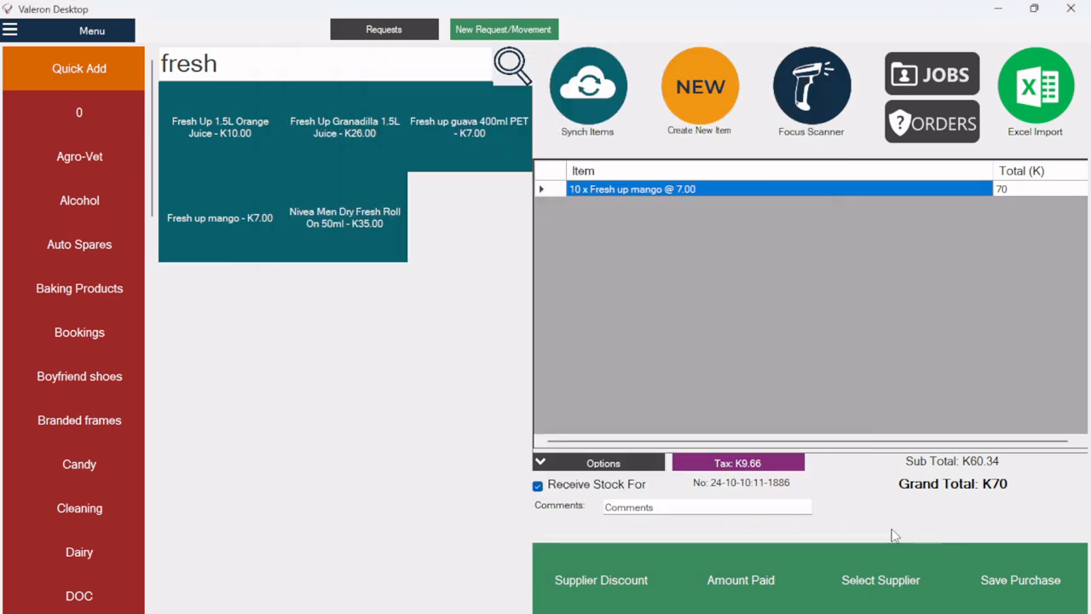
Step: Search the existing suppliers for "groc" and assign Grocery Supply Stores Ltd to the purchase
left_click(877, 577)
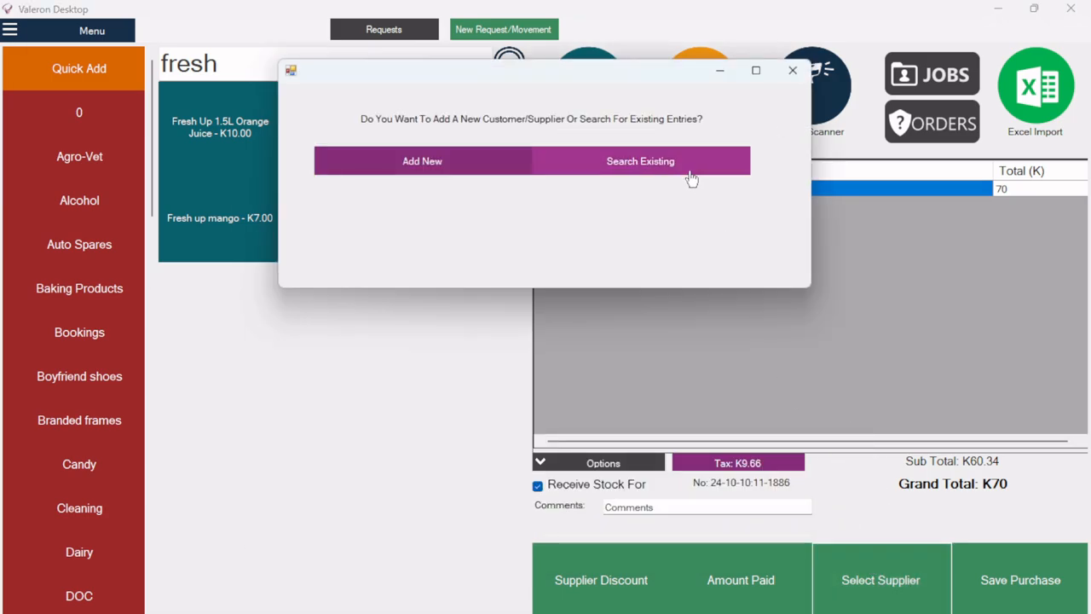
left_click(691, 176)
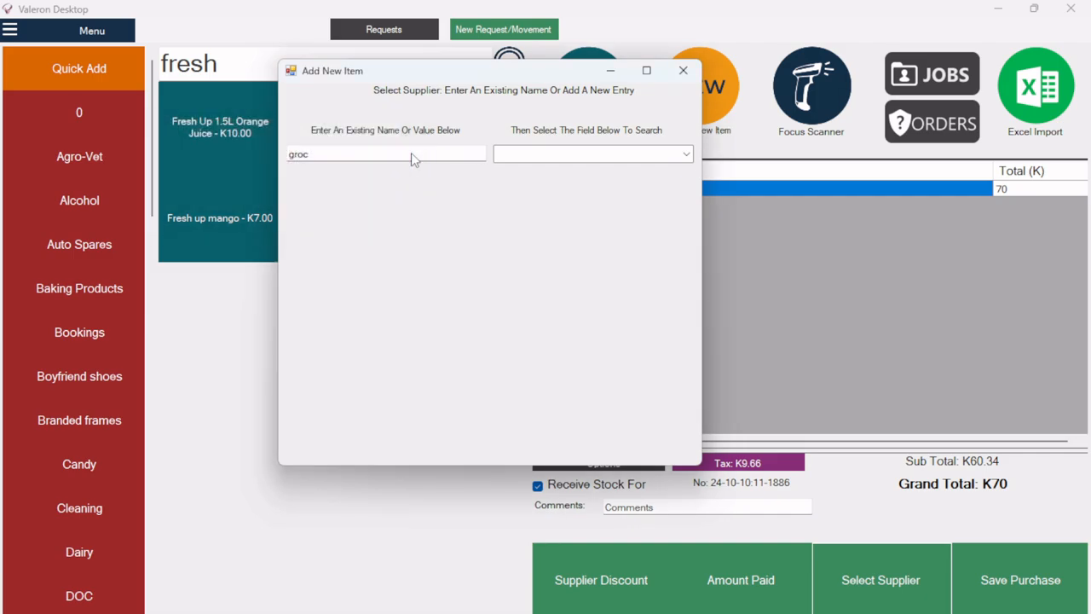
left_click(424, 183)
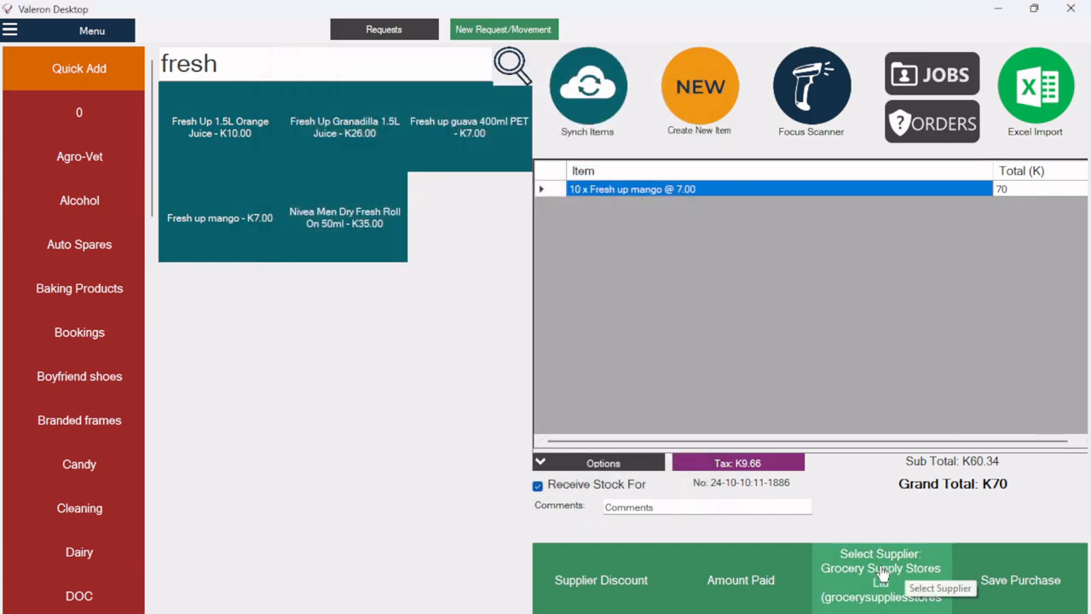
Step: Save the purchase as approved with K70 cash paid out
left_click(984, 567)
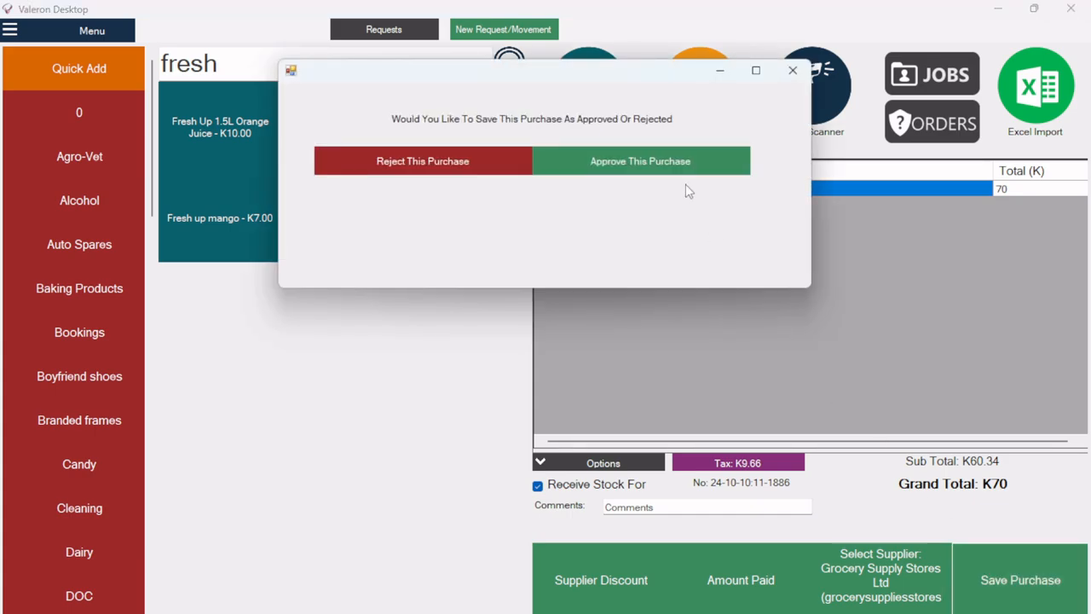
left_click(685, 184)
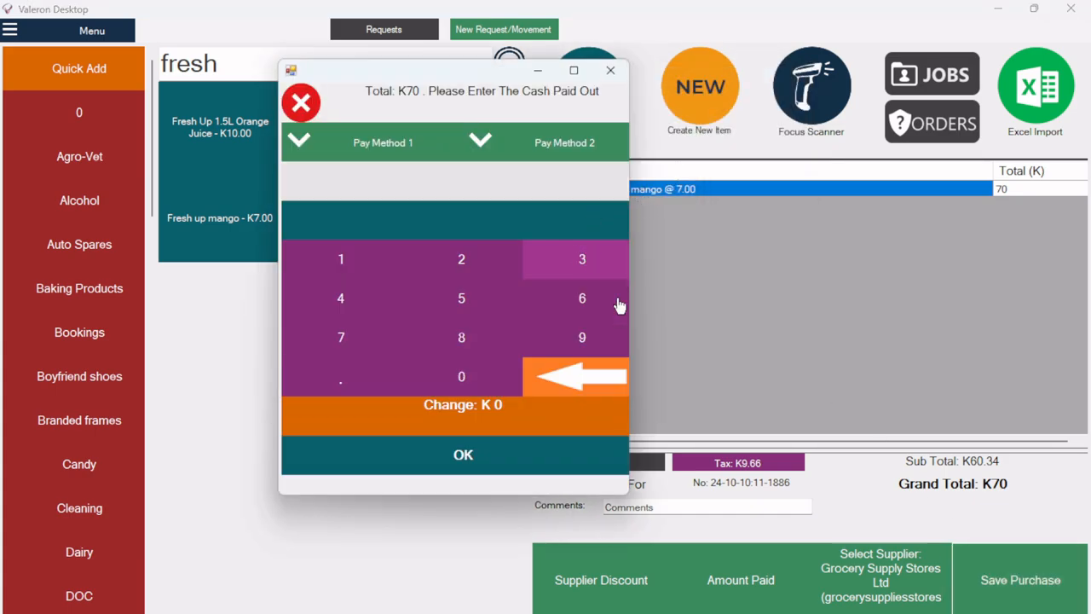
left_click(392, 337)
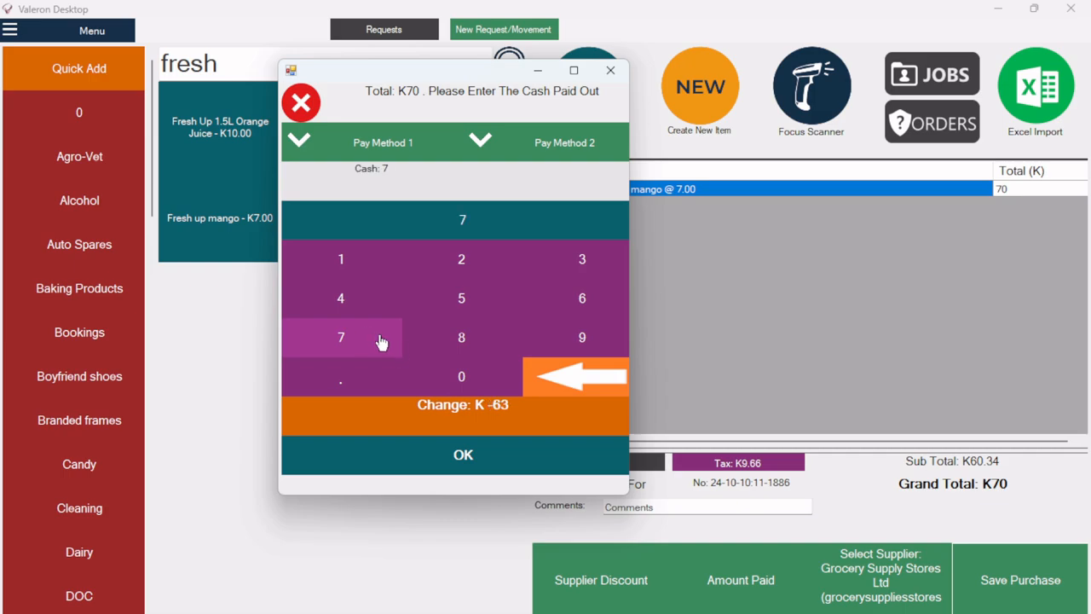
left_click(411, 366)
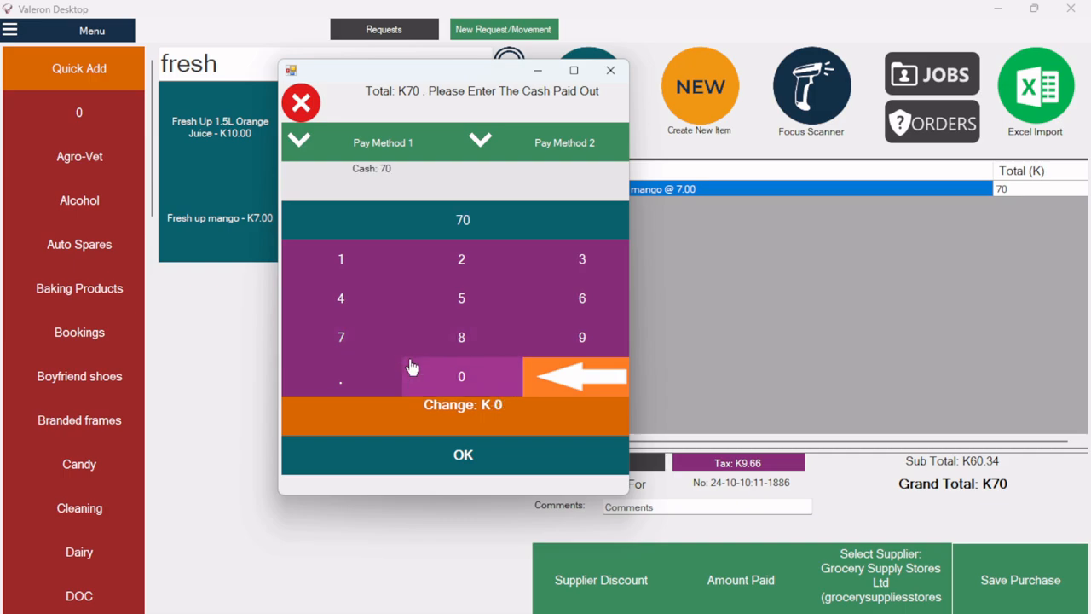
left_click(402, 448)
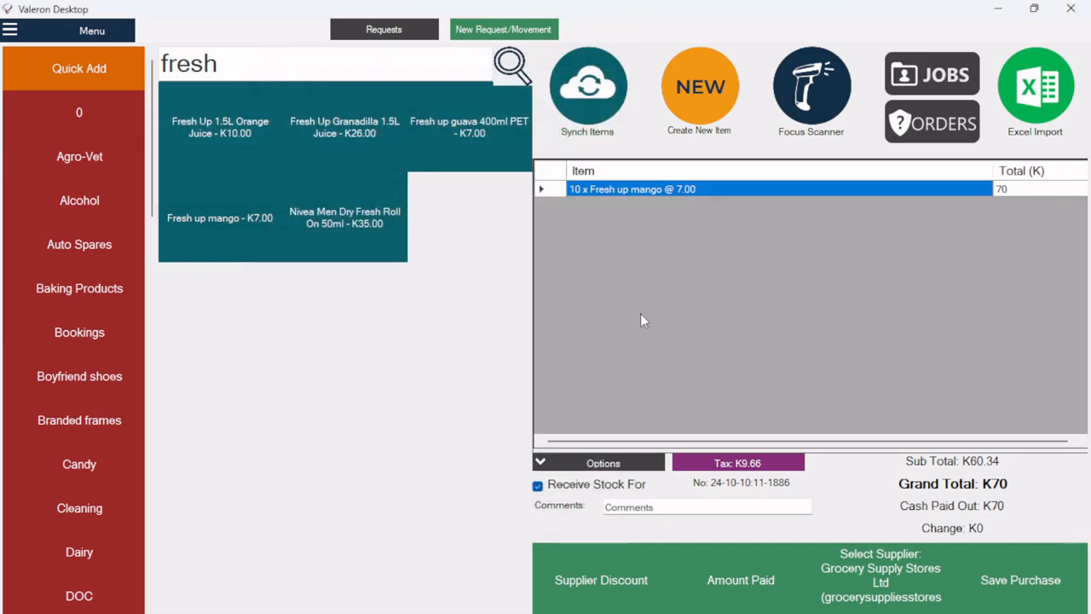
left_click(617, 363)
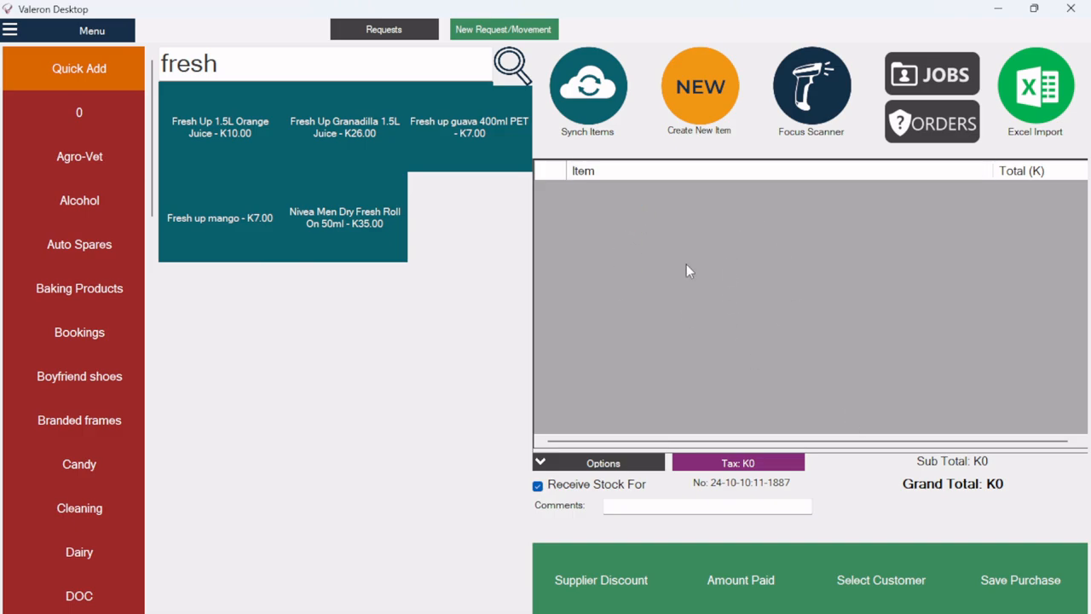
Step: Reopen the properties of Fresh up mango and check its stock levels per branch
right_click(180, 206)
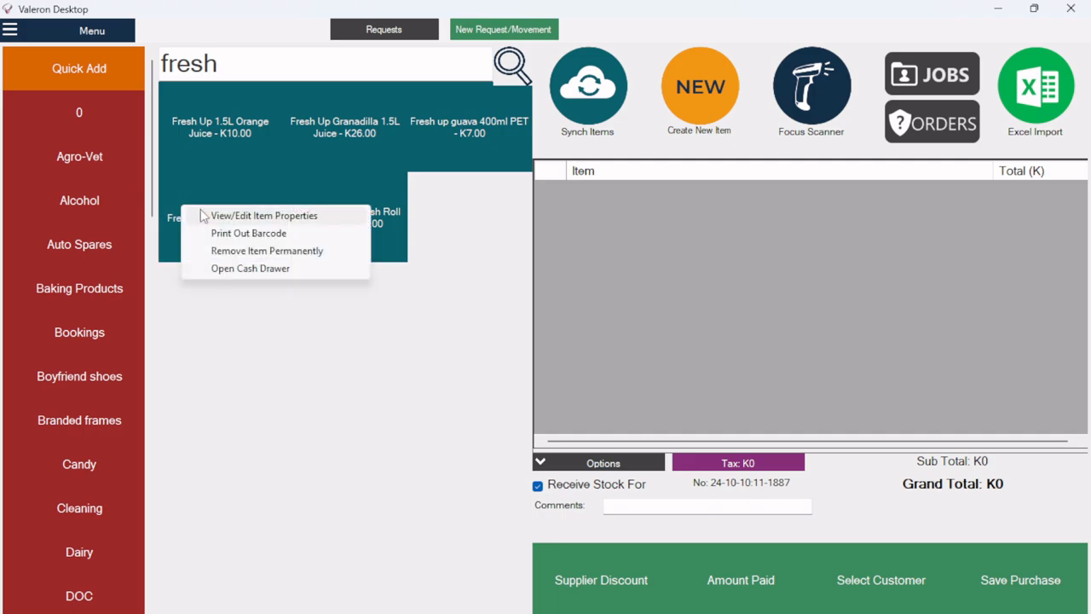
left_click(204, 218)
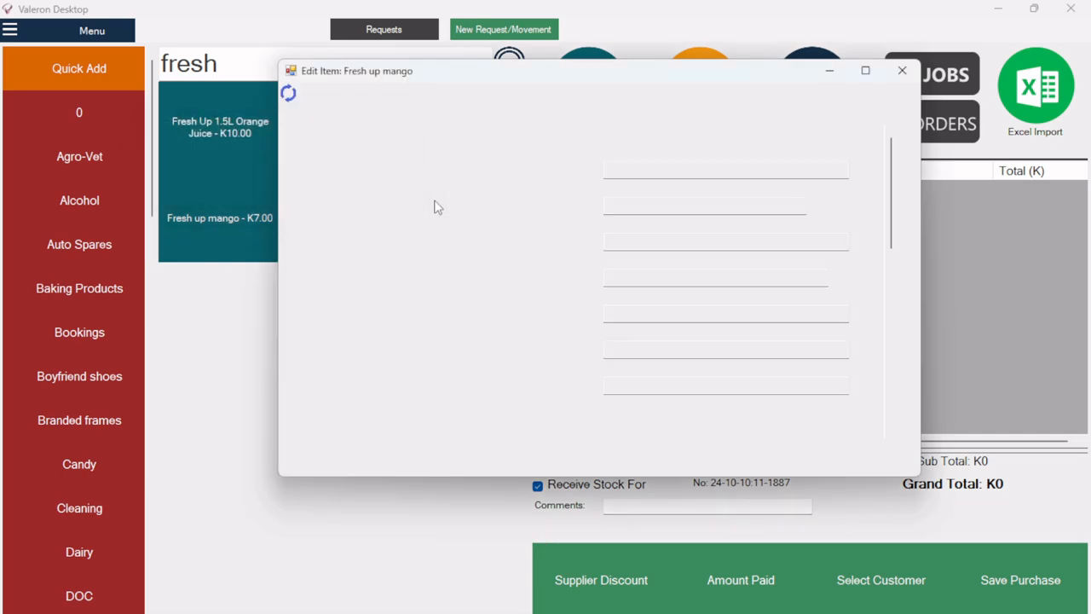
left_click(402, 114)
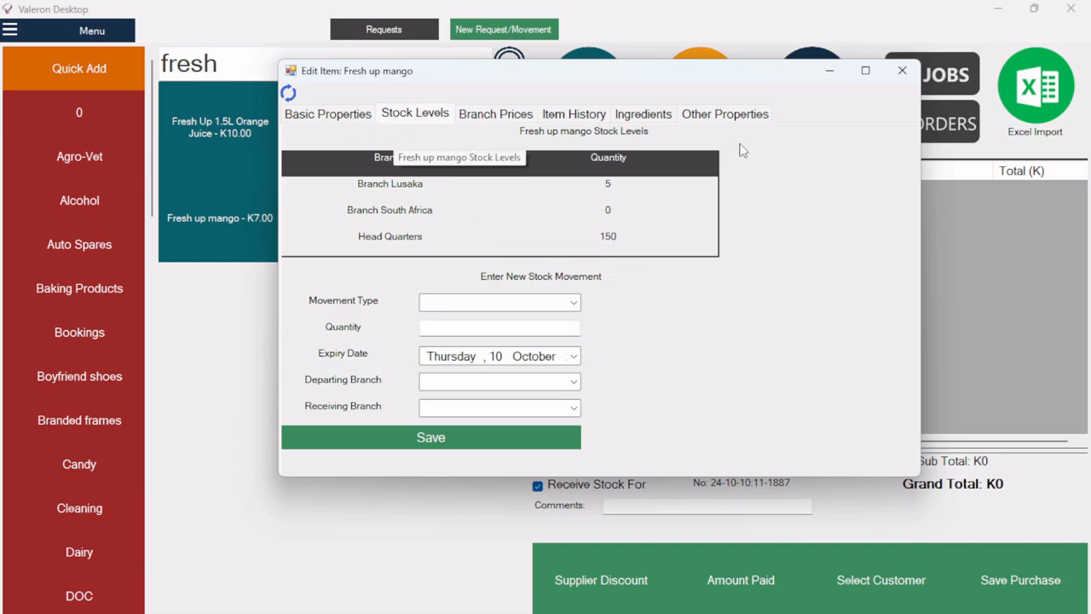
Step: Close the mango drink's properties, search the items for "rent" and open the Rent item's properties
left_click(901, 73)
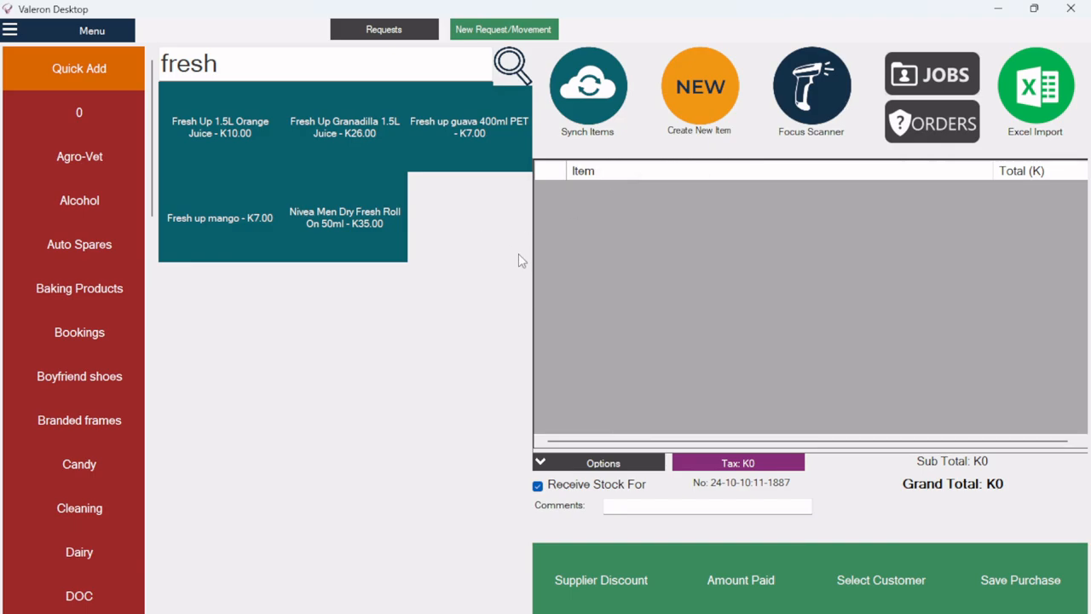
left_click(304, 60)
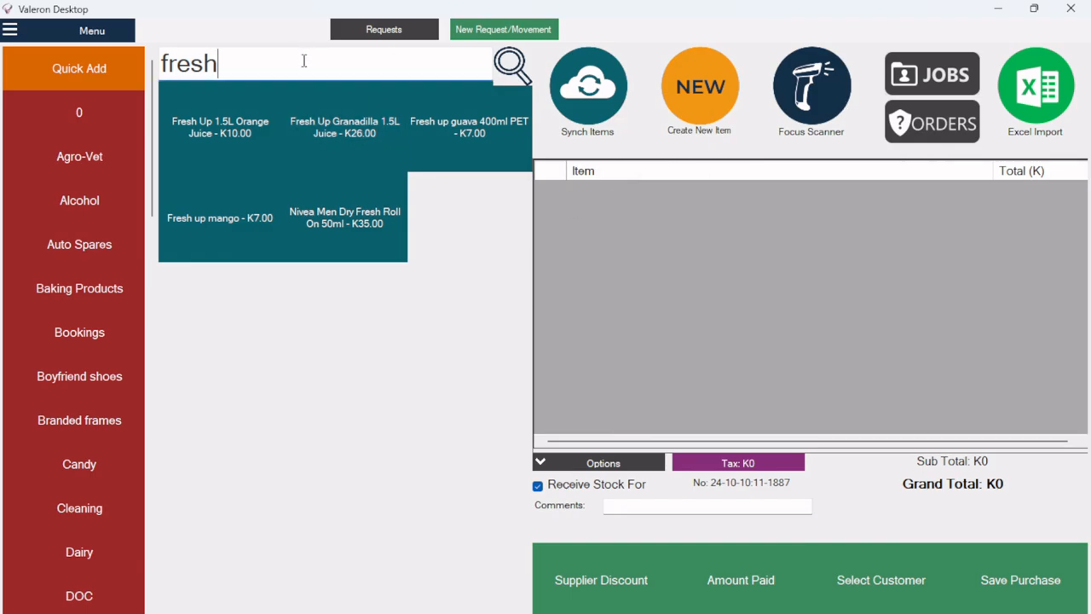
key("ctrl+a")
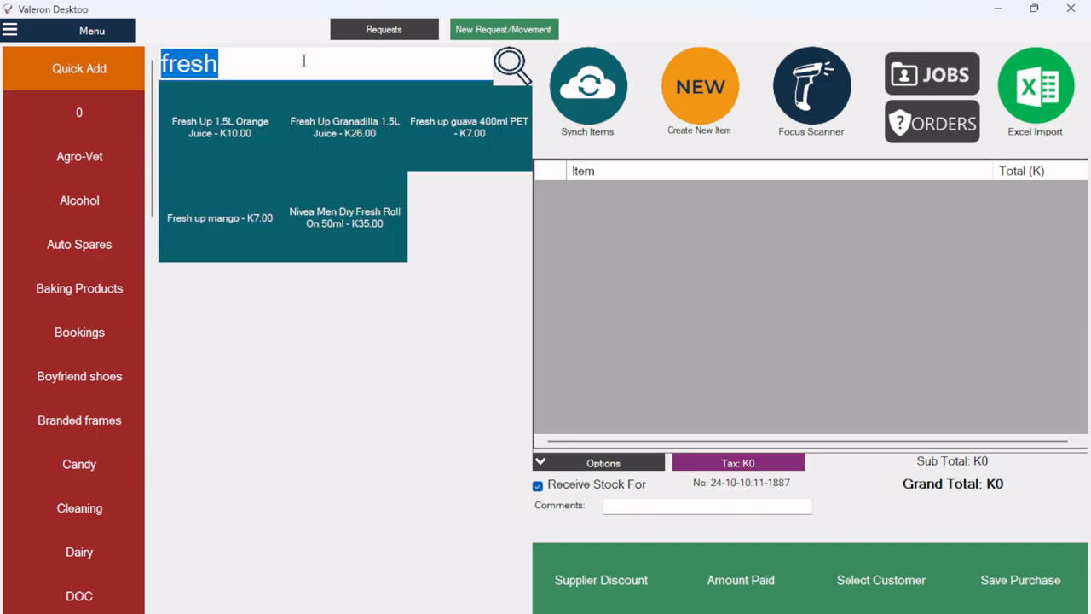
type("nt")
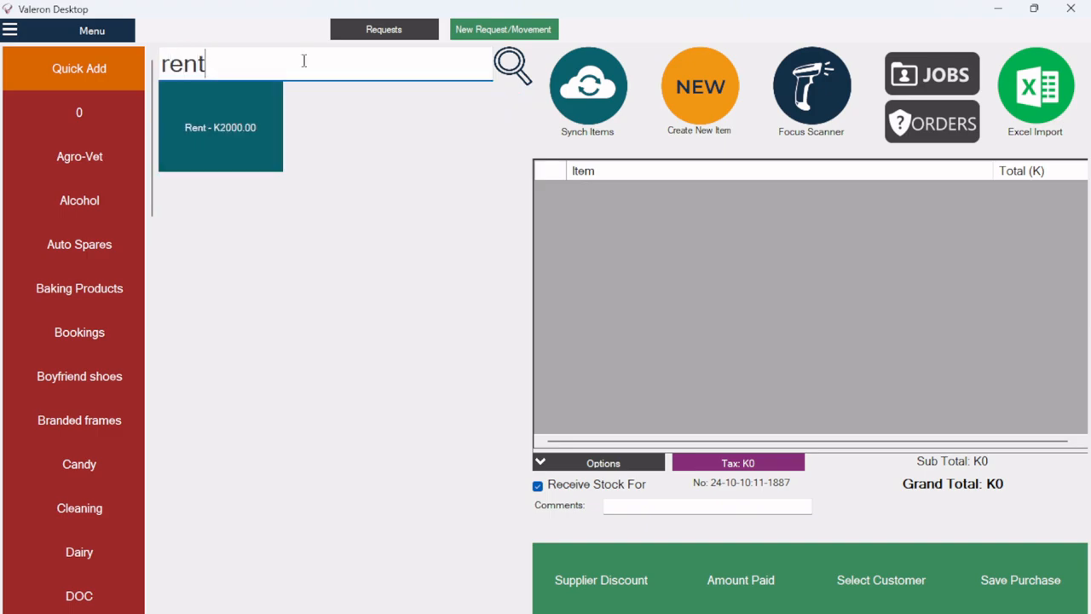
right_click(227, 135)
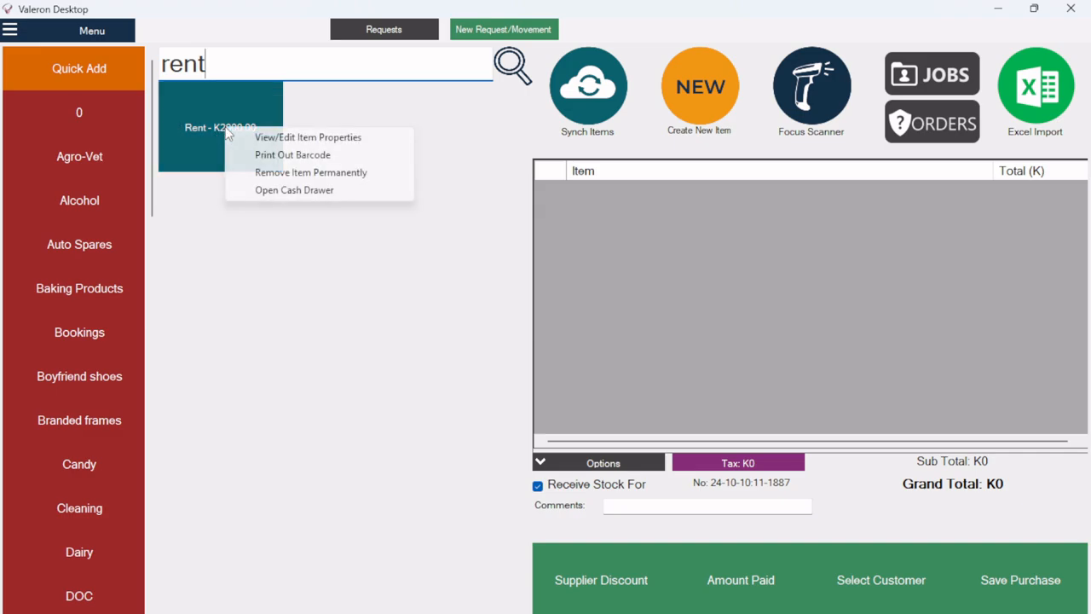
left_click(252, 139)
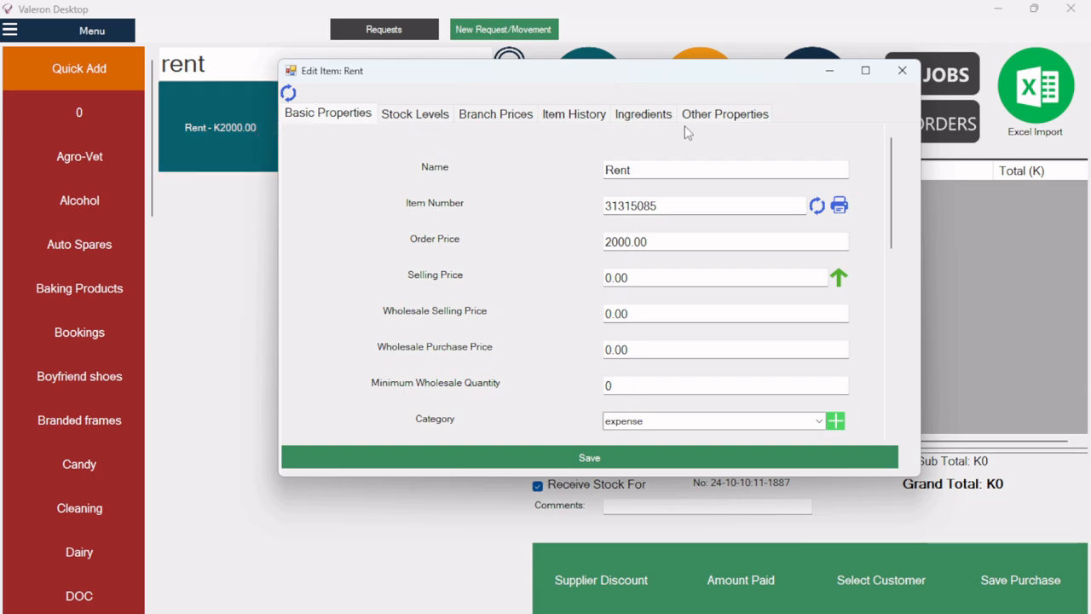
Step: Enable automatic monthly purchase for the Rent item and set its purchase day of the month to 15
left_click(721, 123)
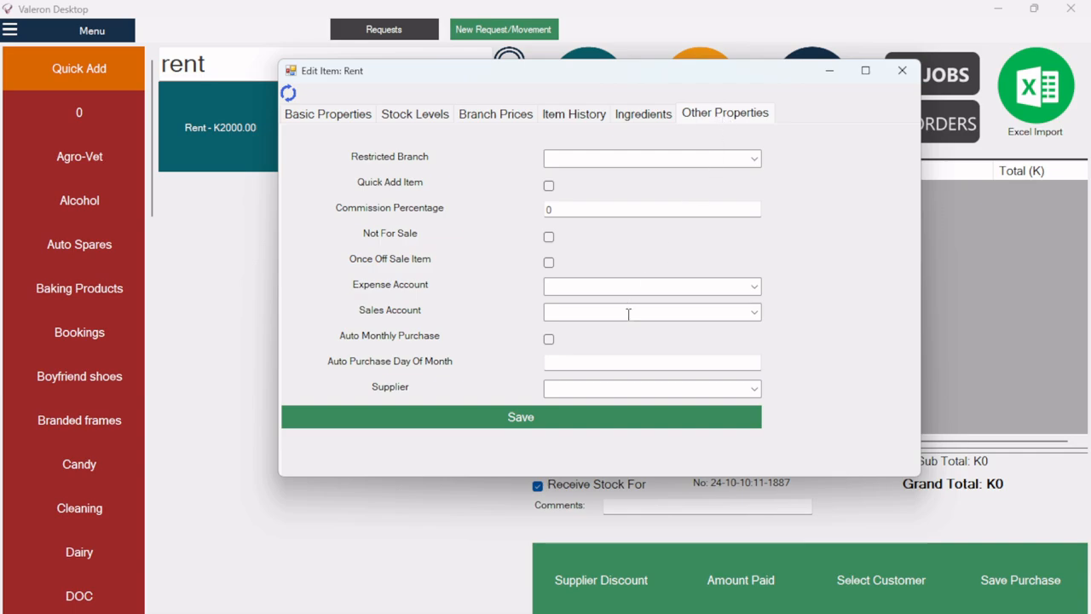
left_click(549, 340)
left_click(719, 363)
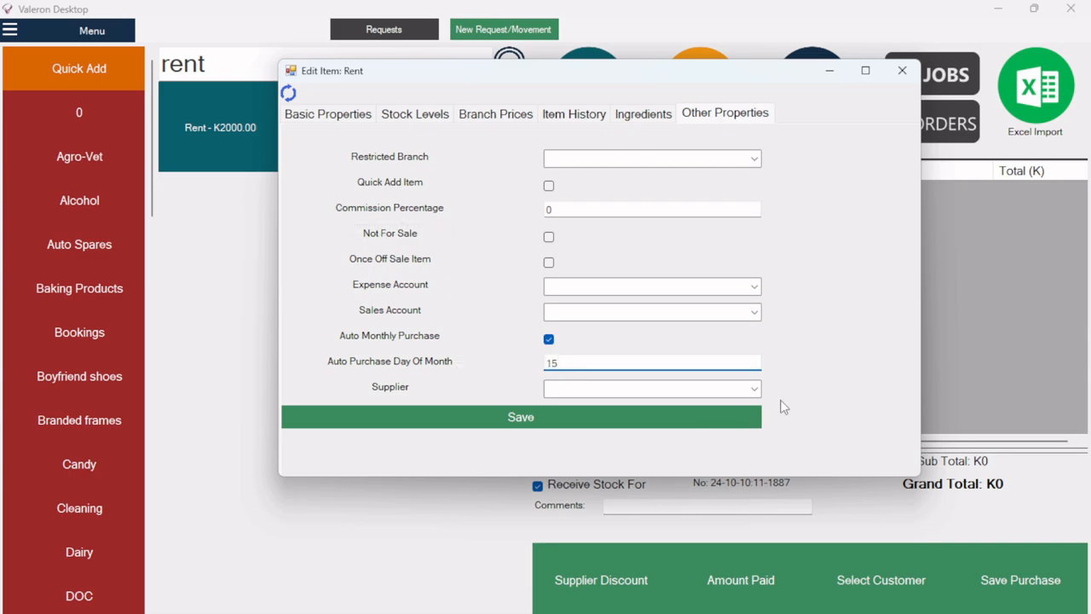
Step: Assign an existing contact as the Rent item's supplier, save its other properties and close the item
left_click(755, 391)
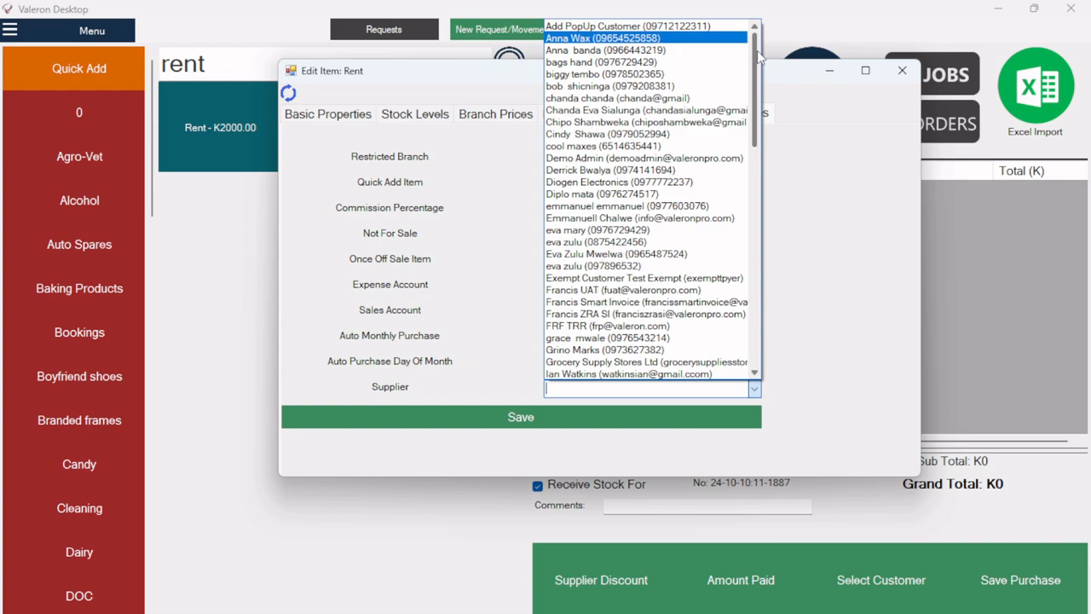
left_click_drag(757, 50, 750, 283)
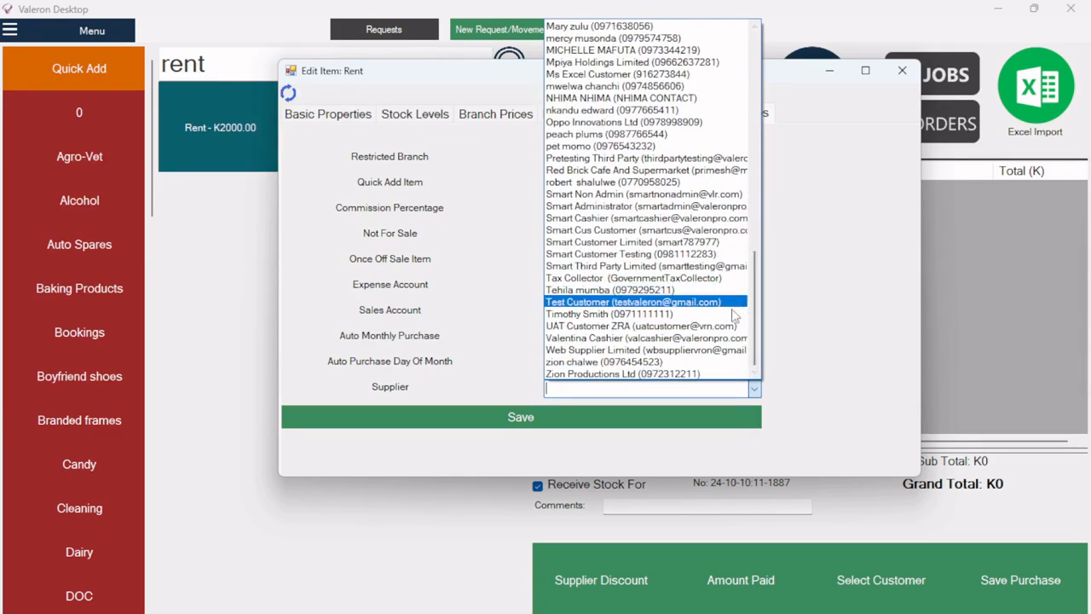
left_click(692, 289)
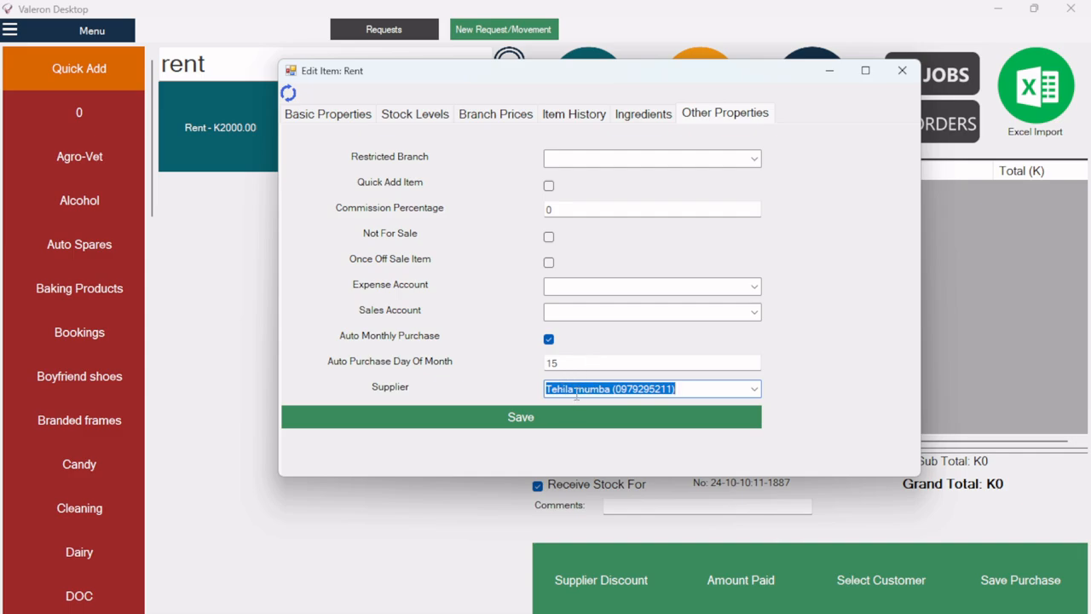
left_click(563, 418)
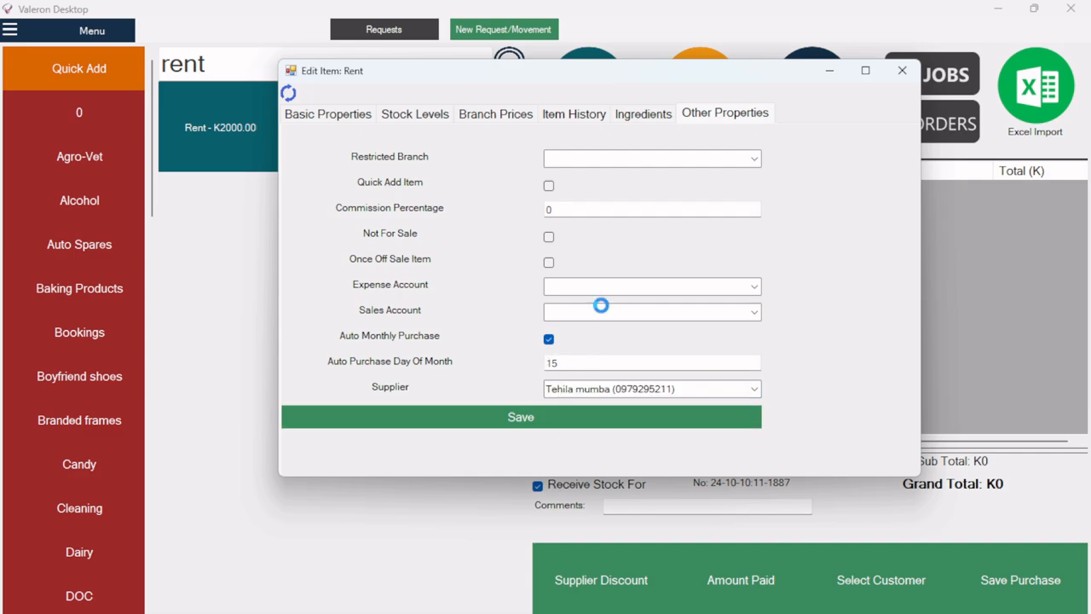
left_click(562, 366)
left_click(901, 72)
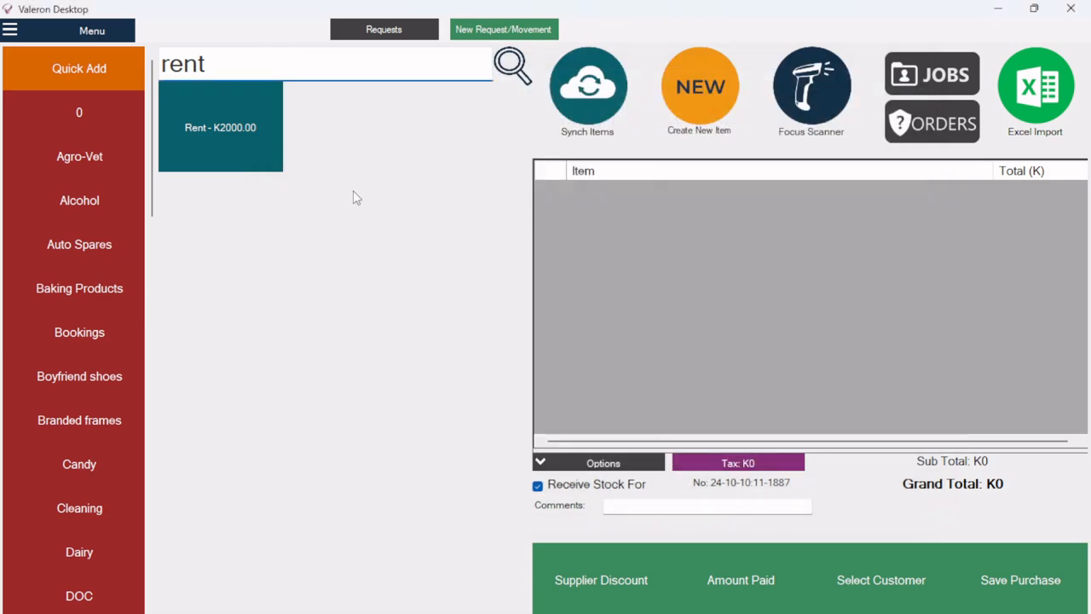
Step: Add one Rent item to the purchase and save it as approved with K2000 cash paid out, without a PDF printout
left_click(263, 150)
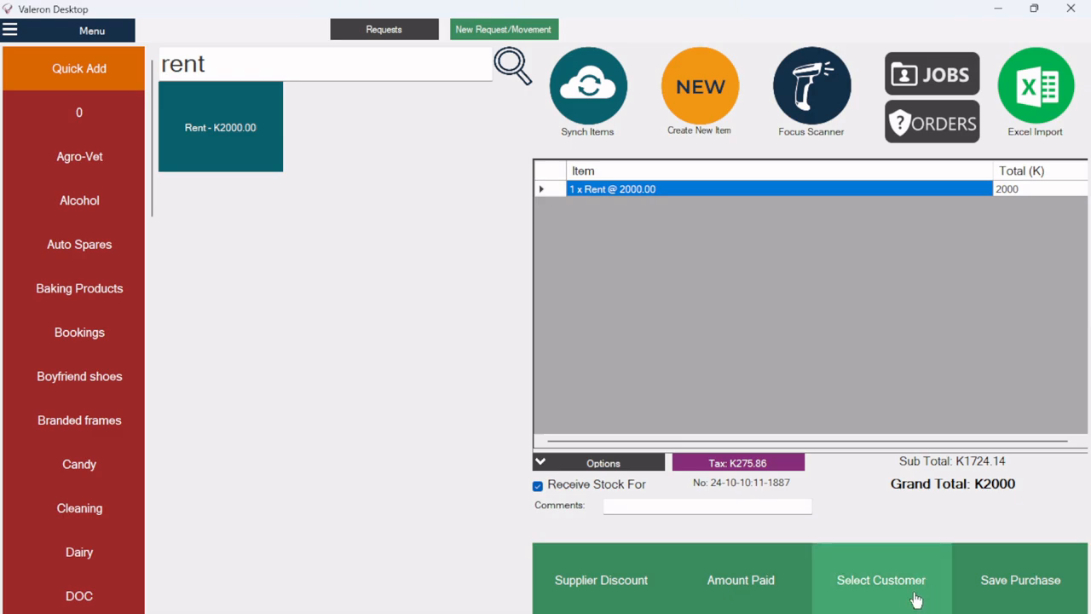
left_click(980, 567)
left_click(682, 167)
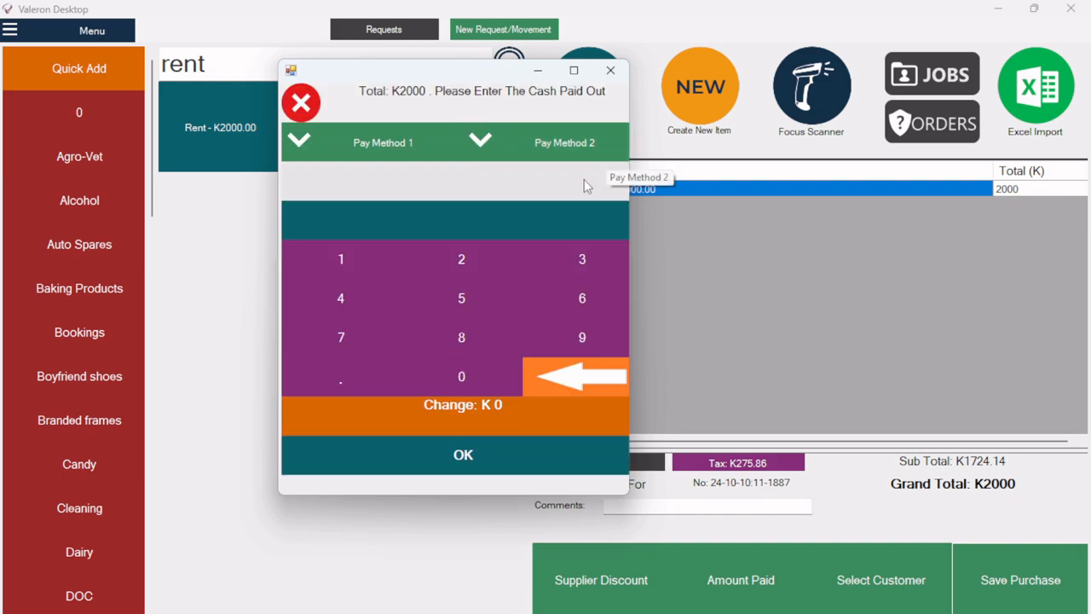
type("2000")
key("Return")
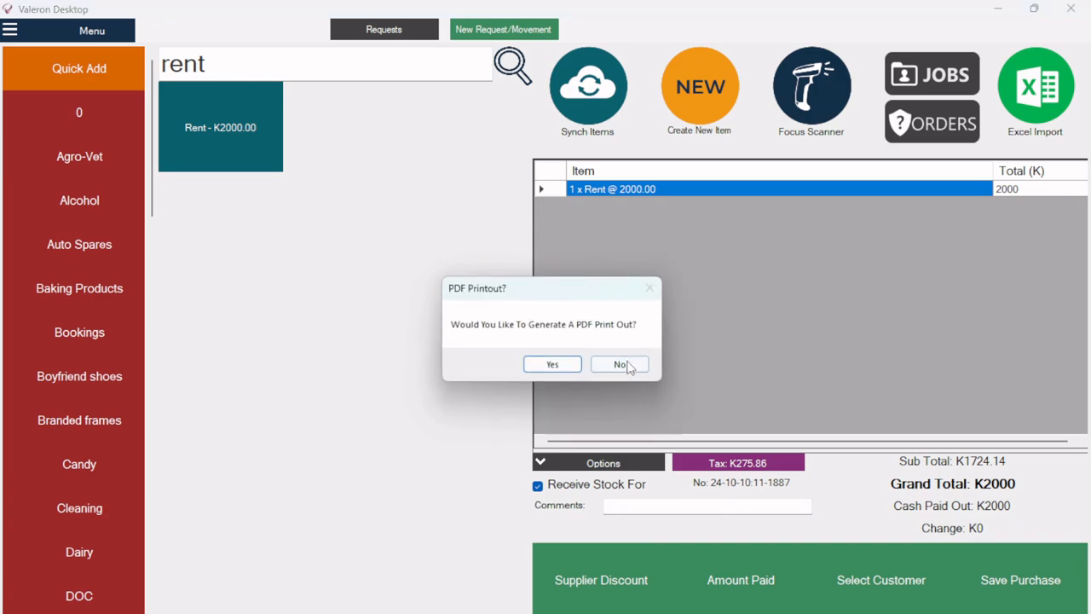
left_click(614, 364)
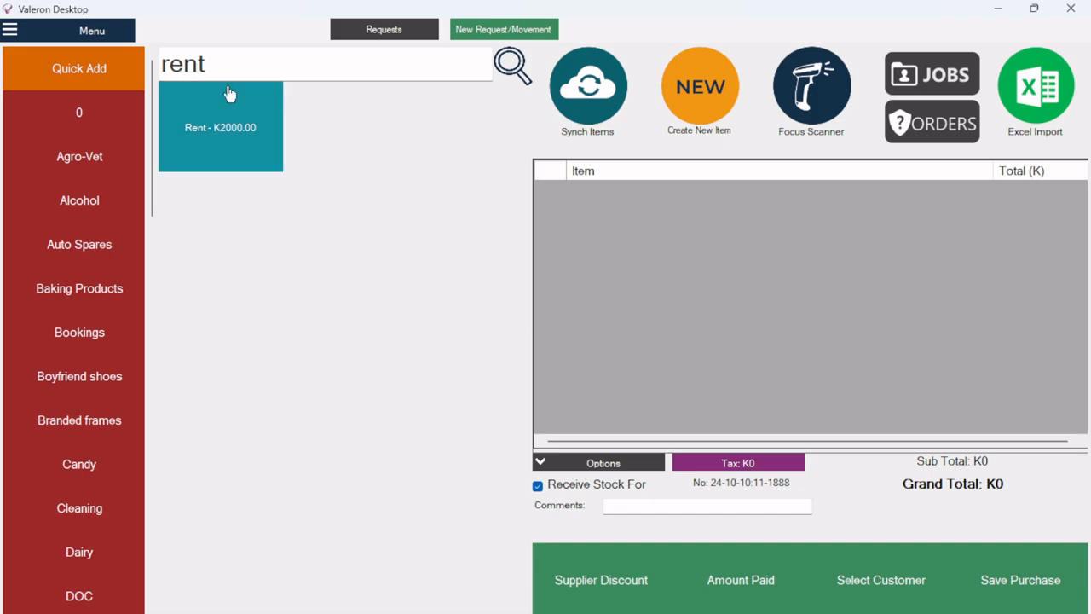
Step: Search the items for "elec" and for "trans", and add two transport items to the new purchase
left_click_drag(207, 64, 155, 64)
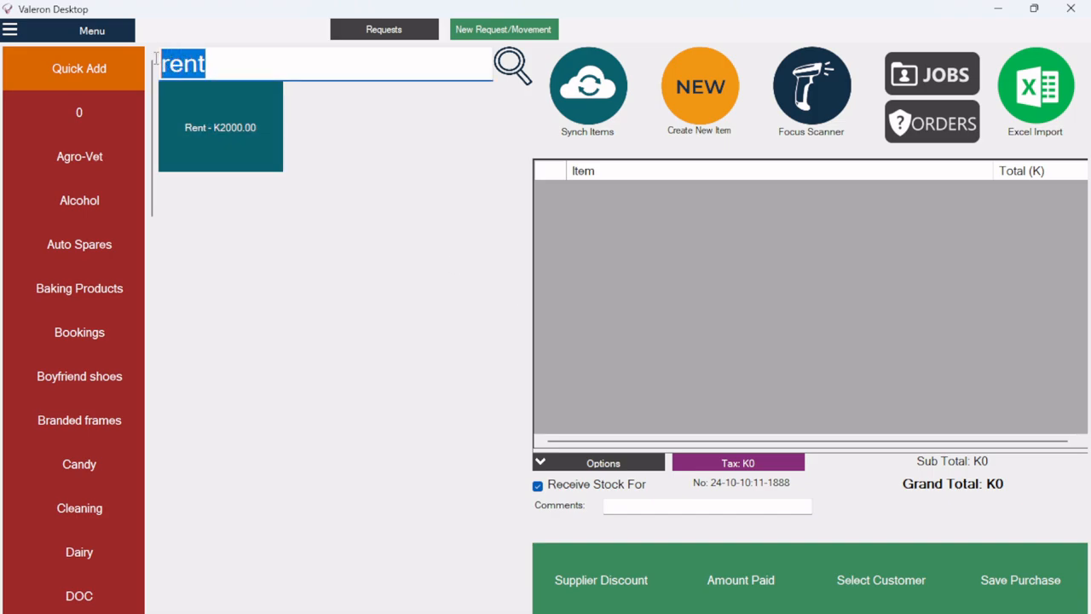
type("elec")
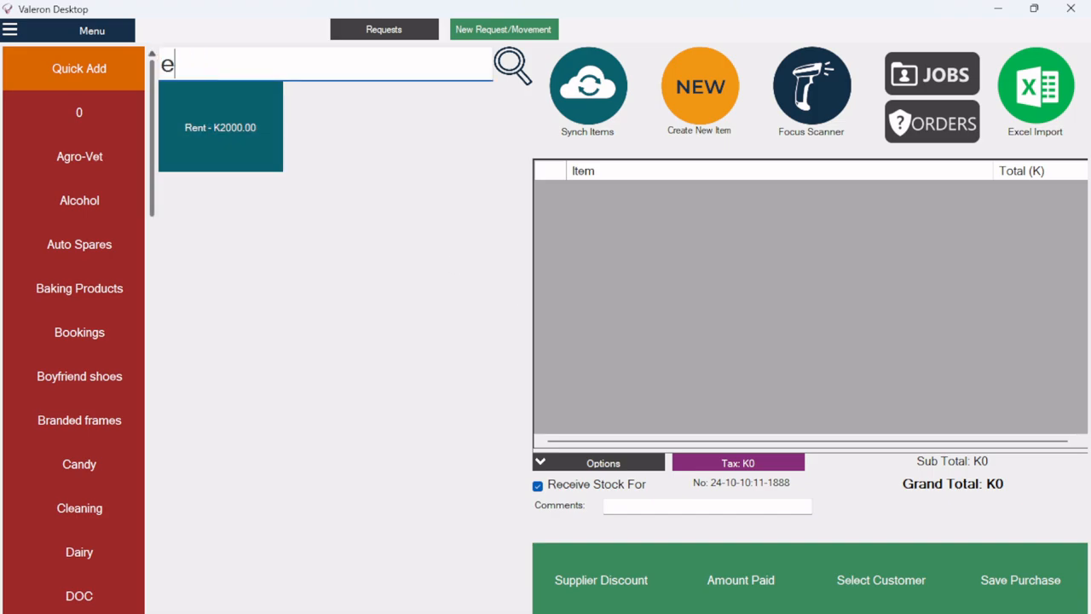
double_click(155, 64)
type("tr")
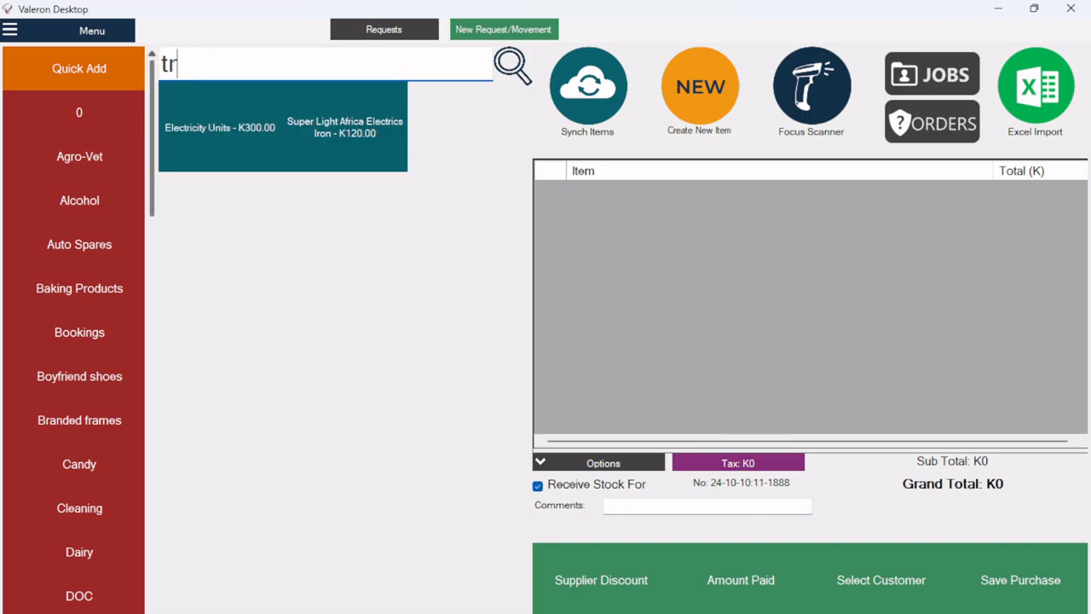
type("ans")
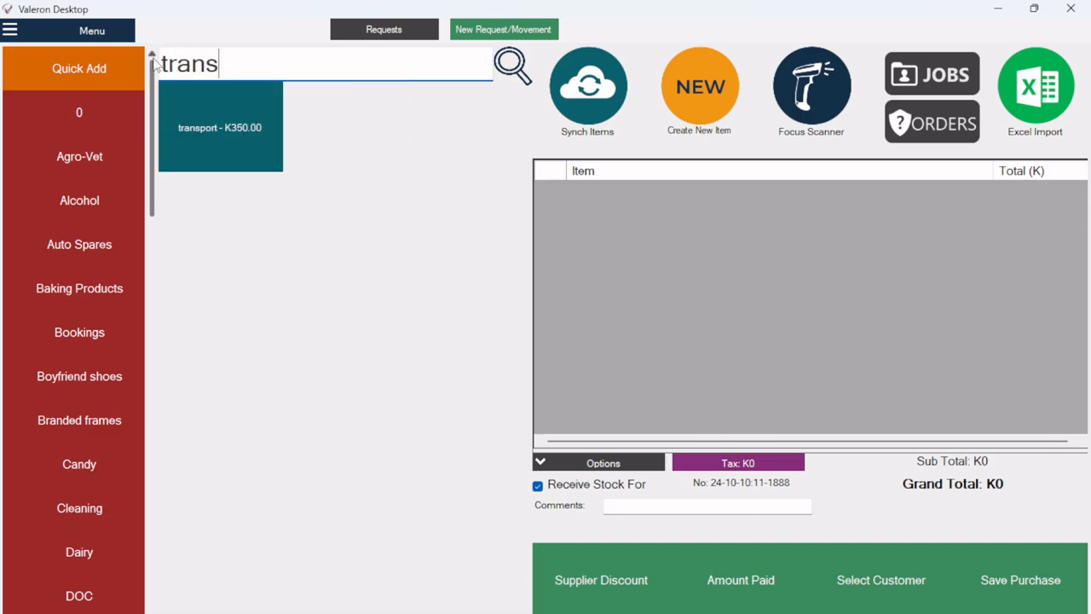
left_click(245, 135)
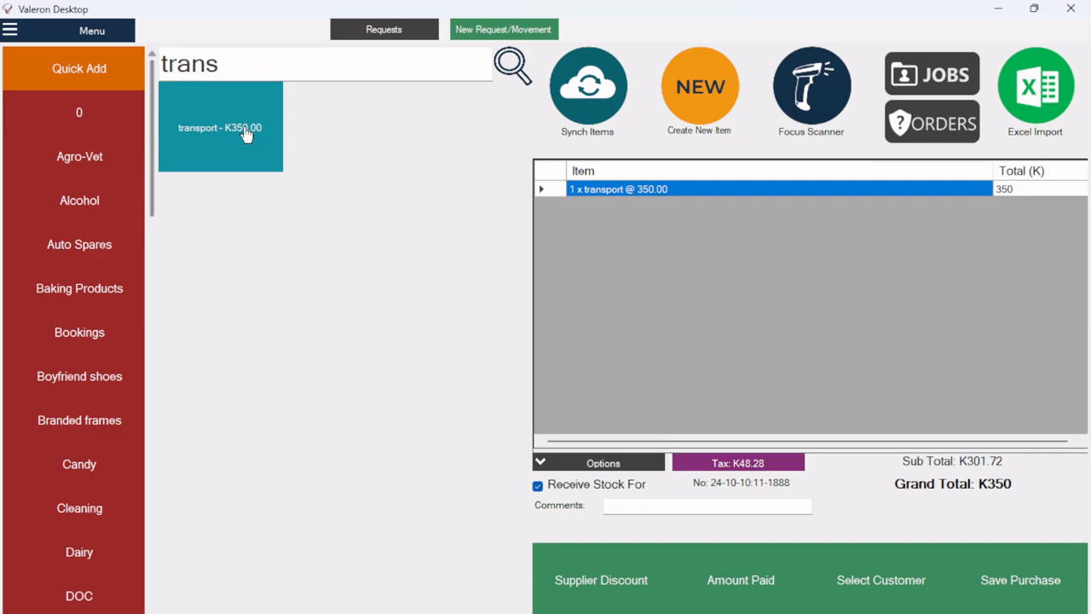
left_click(245, 135)
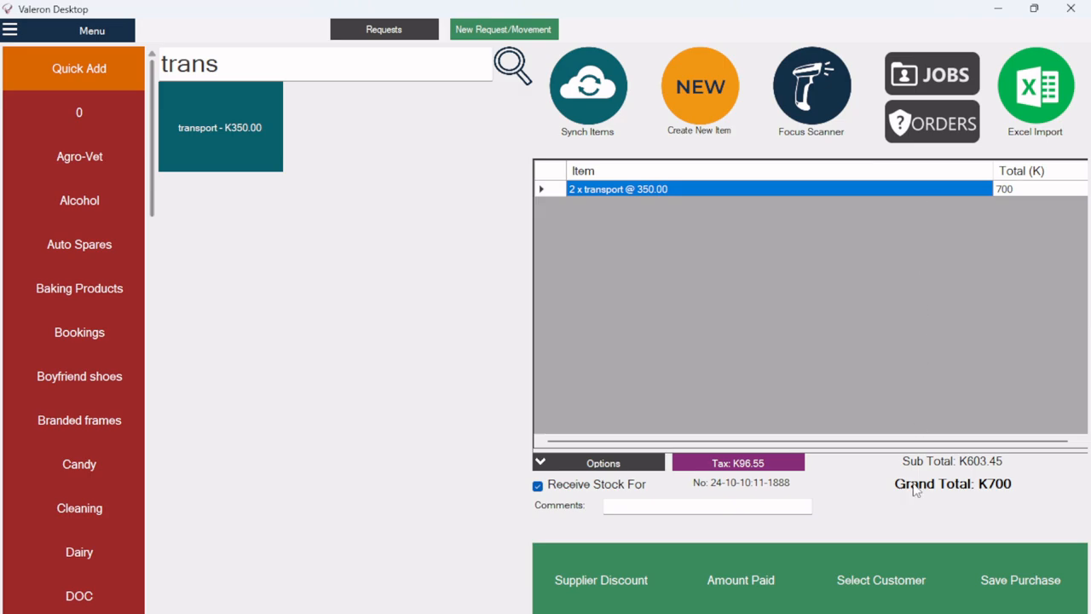
Step: Search the existing suppliers for "groc" and assign Grocery Supply Stores Ltd to the transport purchase
left_click(889, 579)
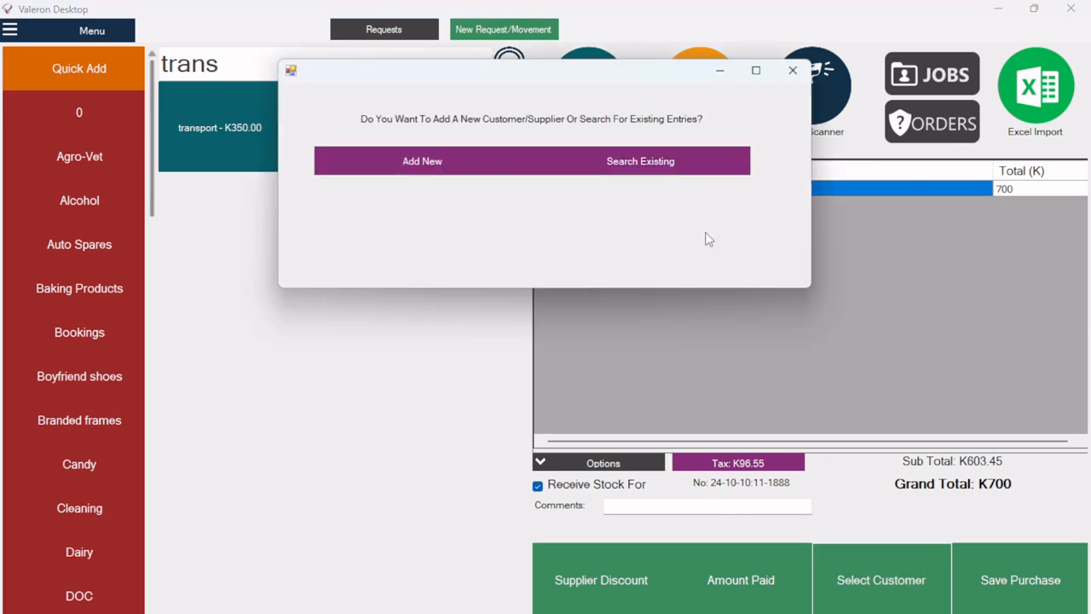
left_click(682, 161)
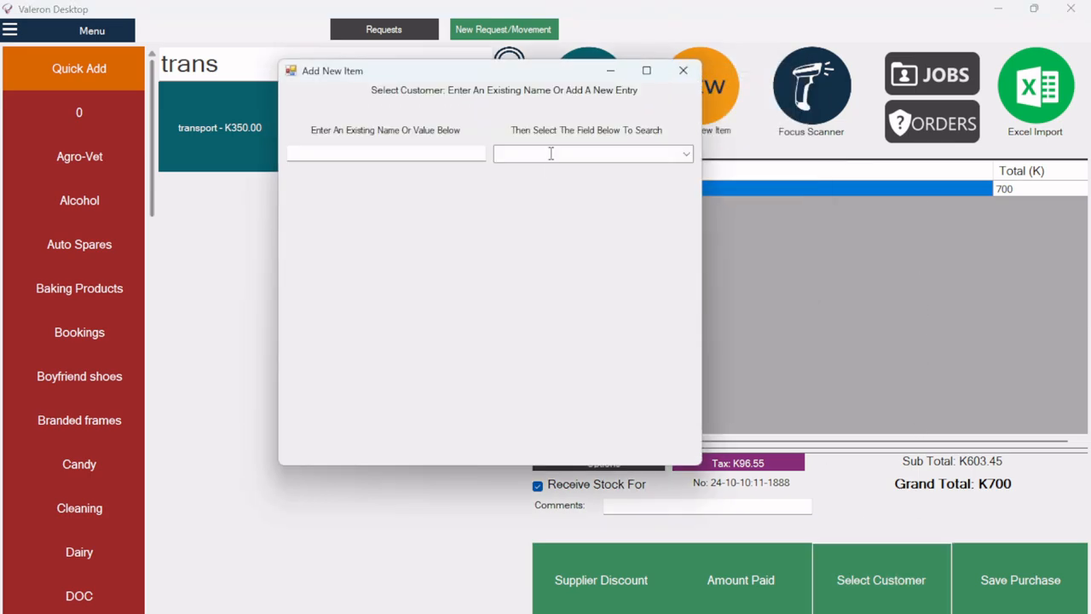
left_click(481, 153)
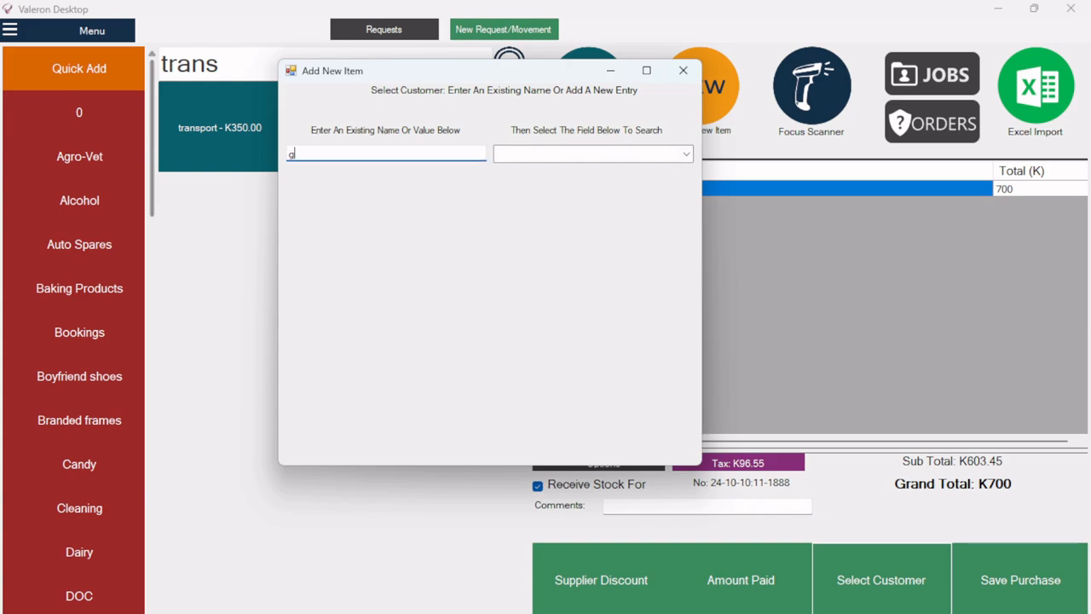
type("groc")
key("Return")
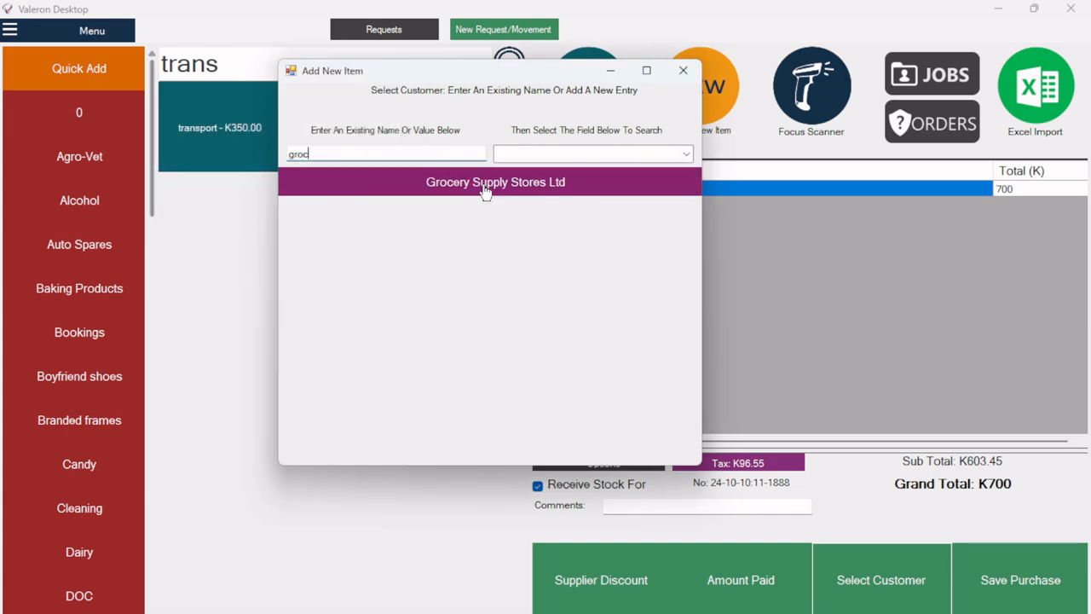
left_click(455, 189)
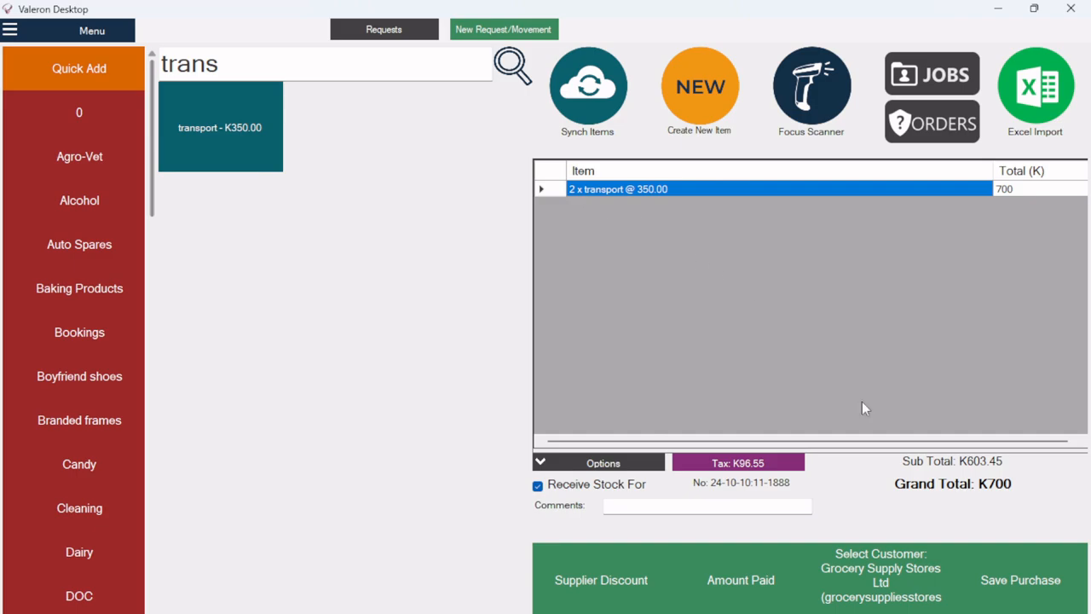
Step: Save the transport purchase as approved with K700 cash paid out, without generating a PDF printout
left_click(1012, 599)
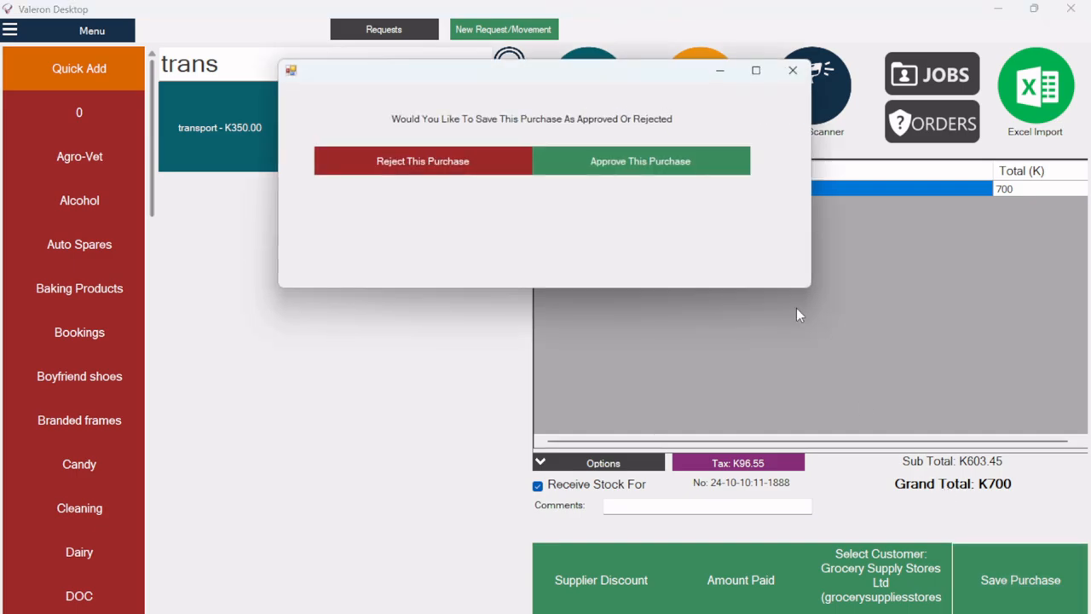
left_click(692, 173)
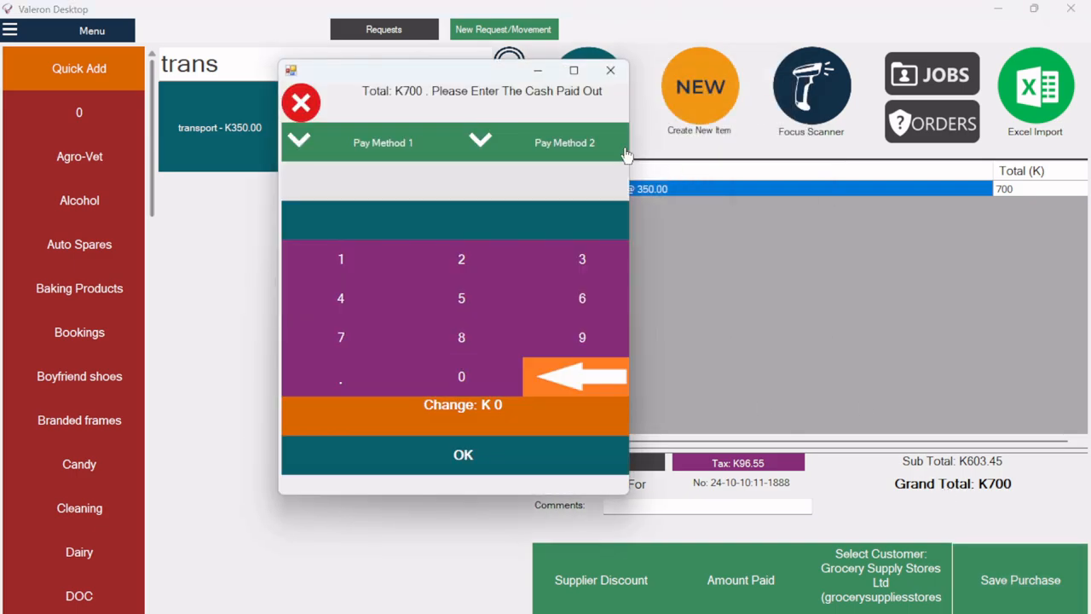
type("700")
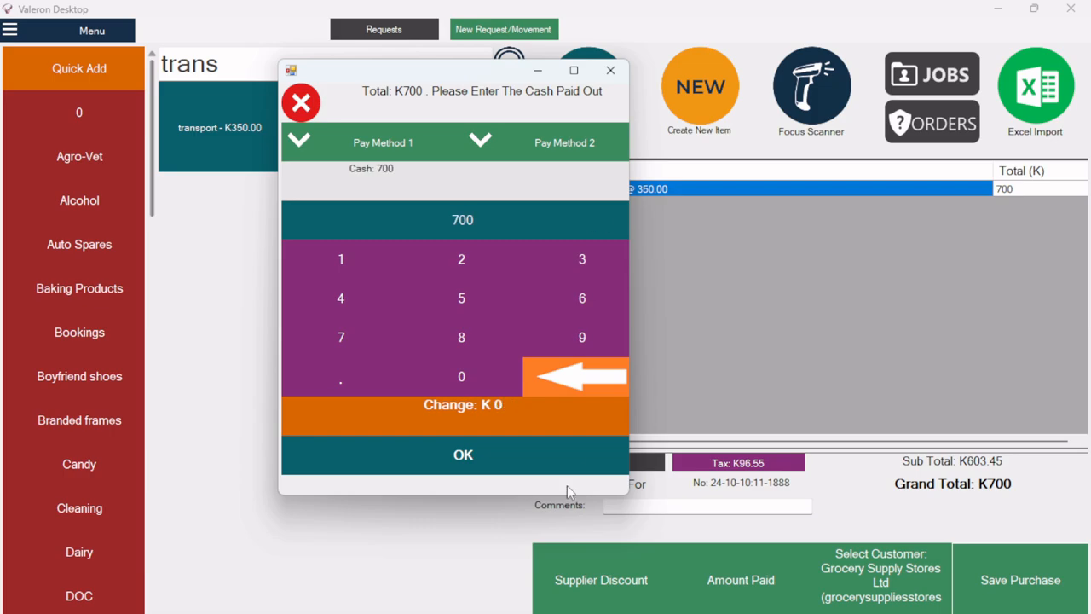
left_click(503, 463)
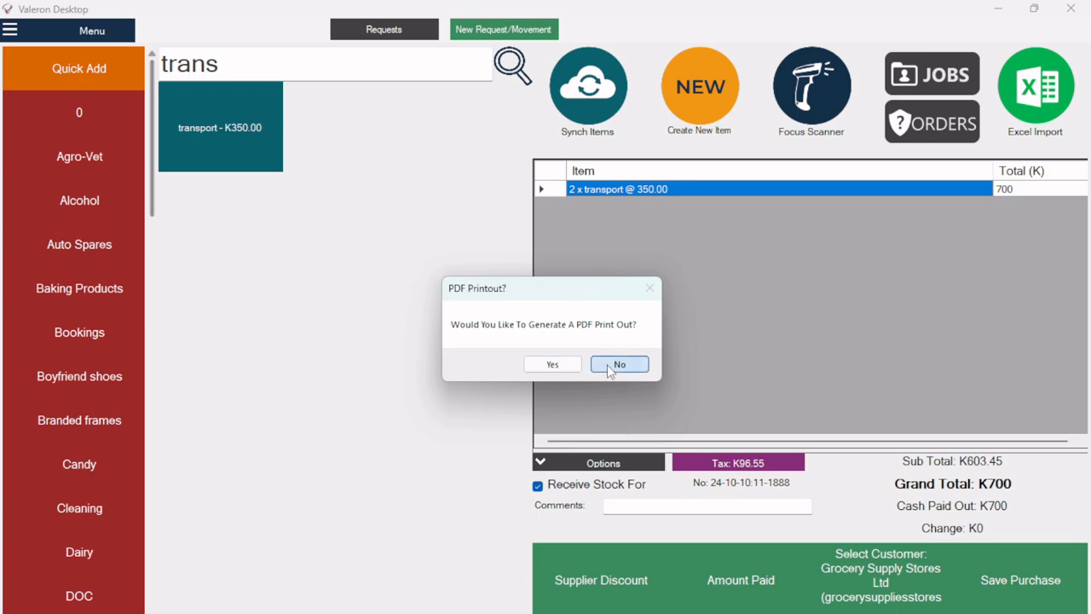
left_click(607, 364)
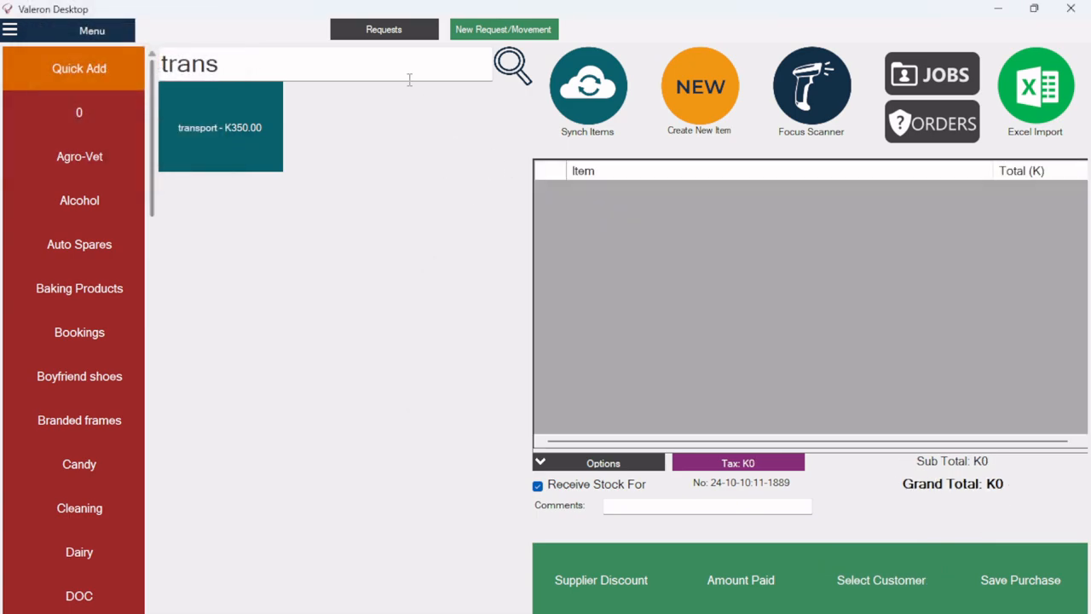
Step: Leave expense entry, open the transactions history and set the transaction type to Purchases
left_click(380, 71)
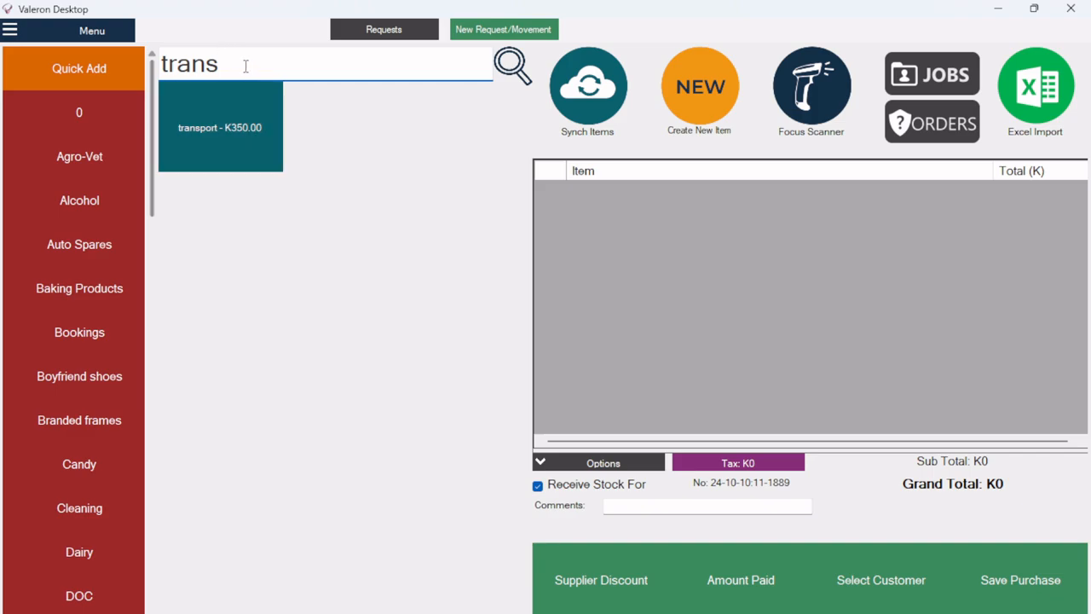
left_click(75, 38)
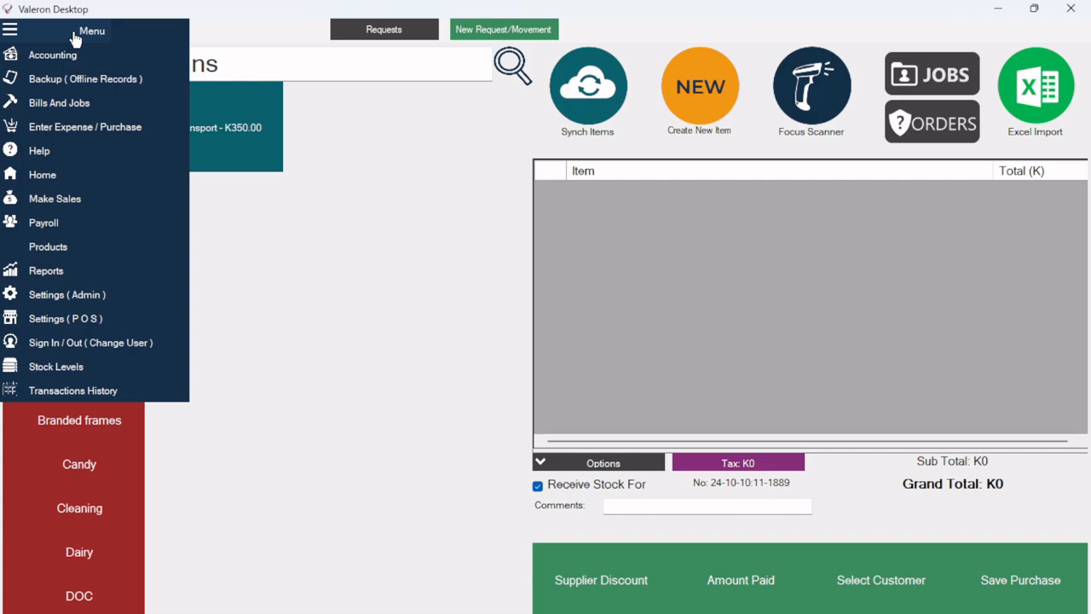
left_click(75, 390)
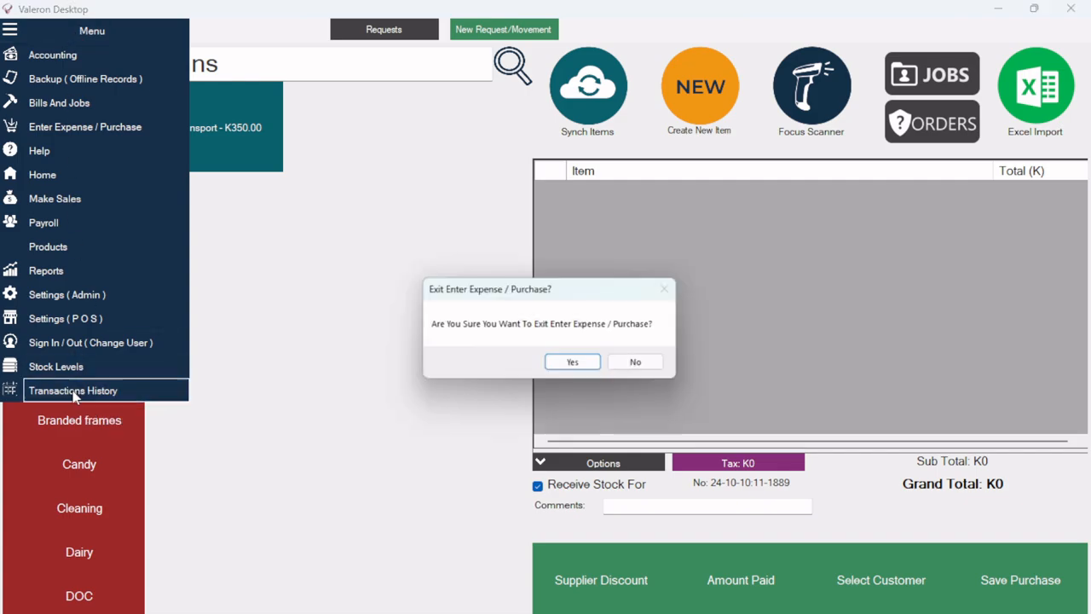
key("Return")
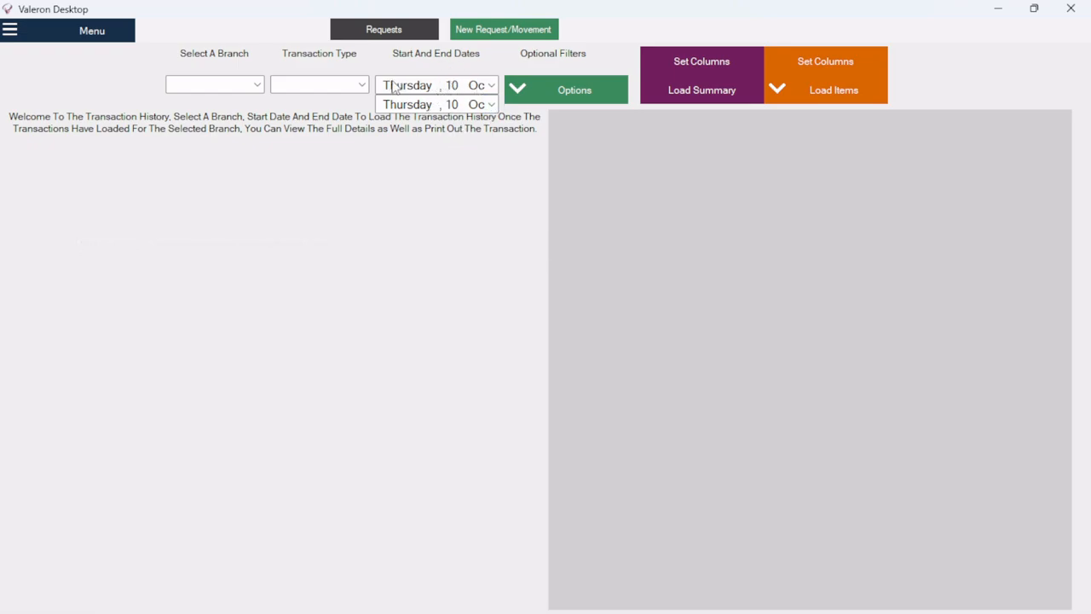
left_click(362, 87)
left_click(349, 100)
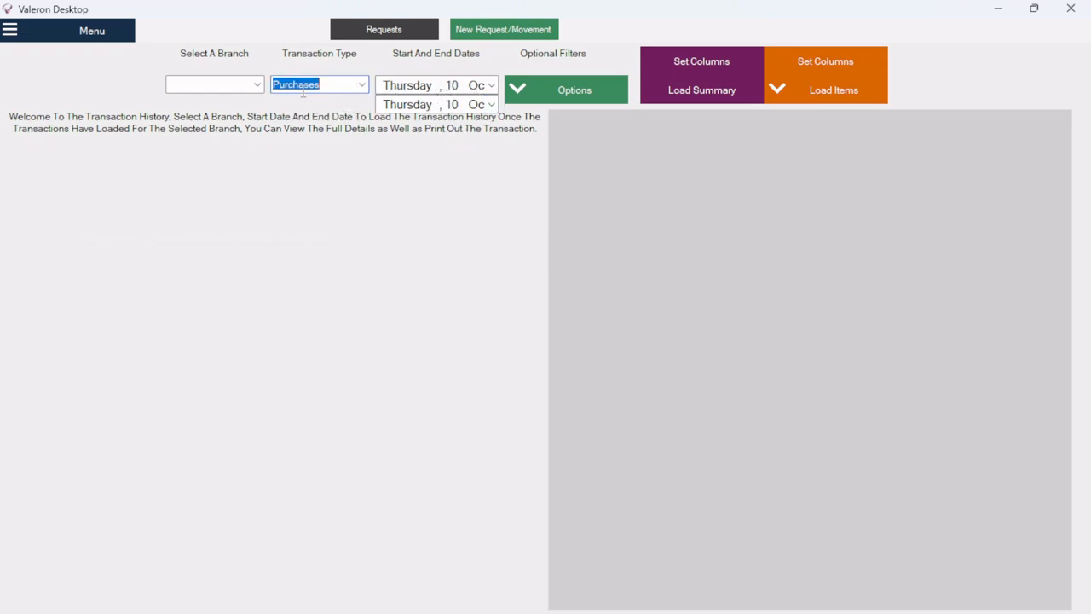
Step: Check the available branches, set the history's end date to Friday 11 October 2024 and load the purchases summary
left_click(258, 88)
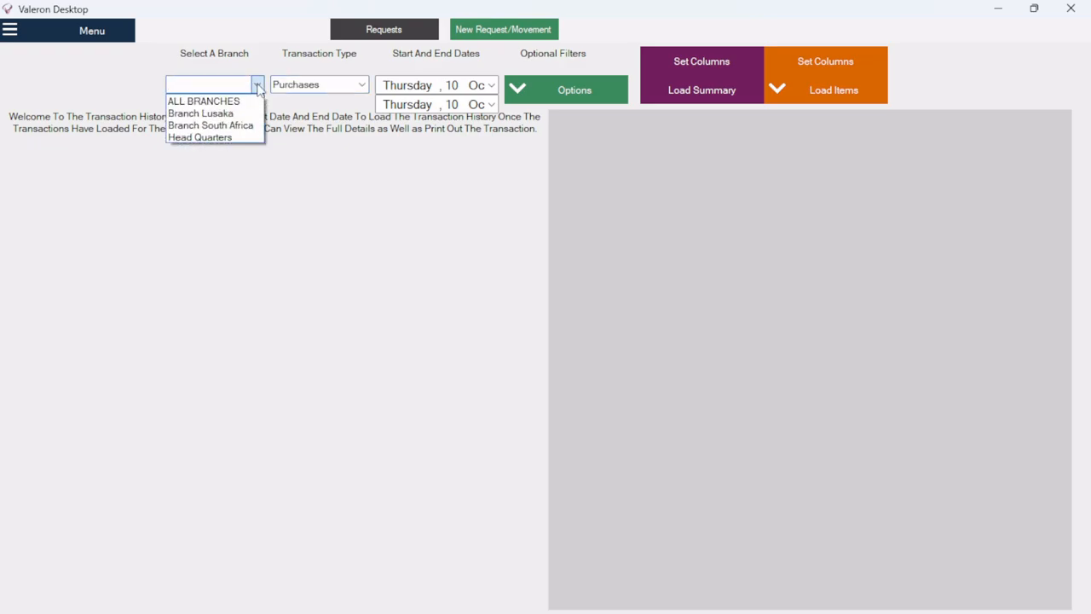
left_click(258, 88)
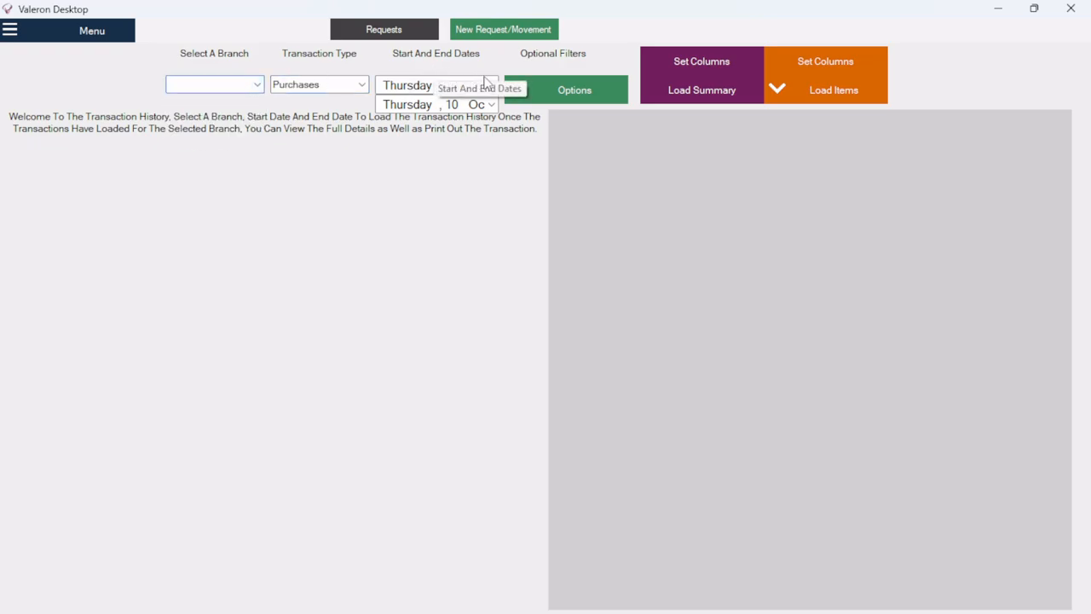
left_click(490, 103)
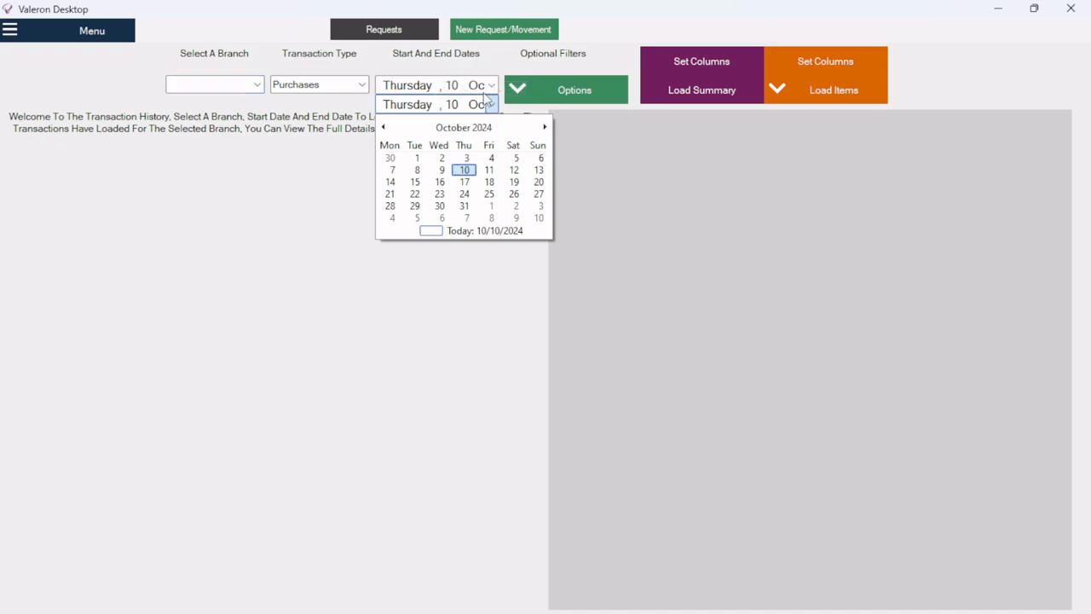
left_click(490, 89)
left_click(491, 86)
left_click(492, 88)
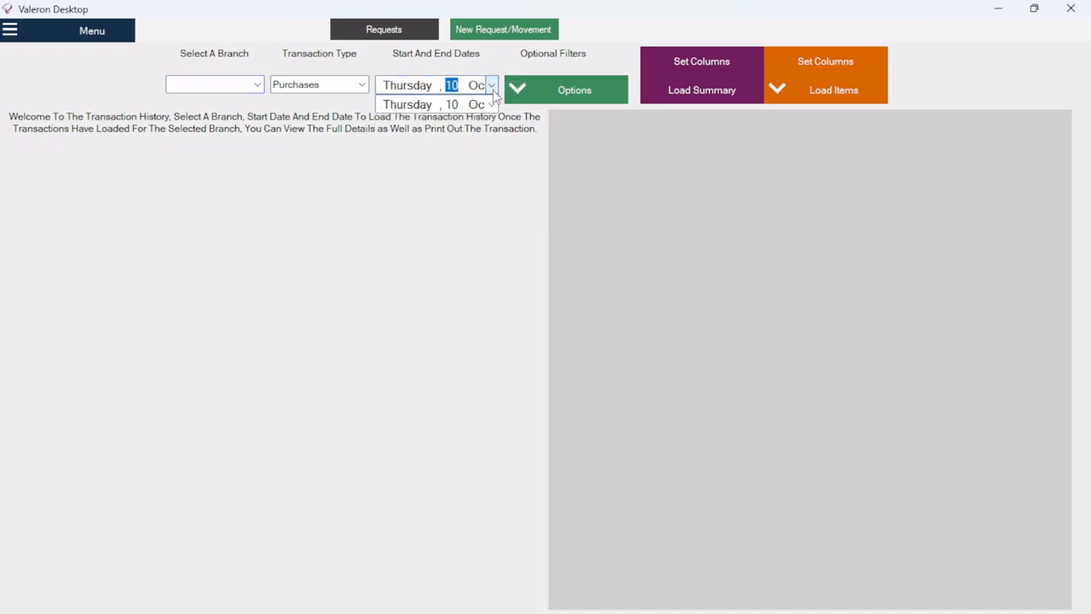
left_click(492, 104)
left_click(490, 168)
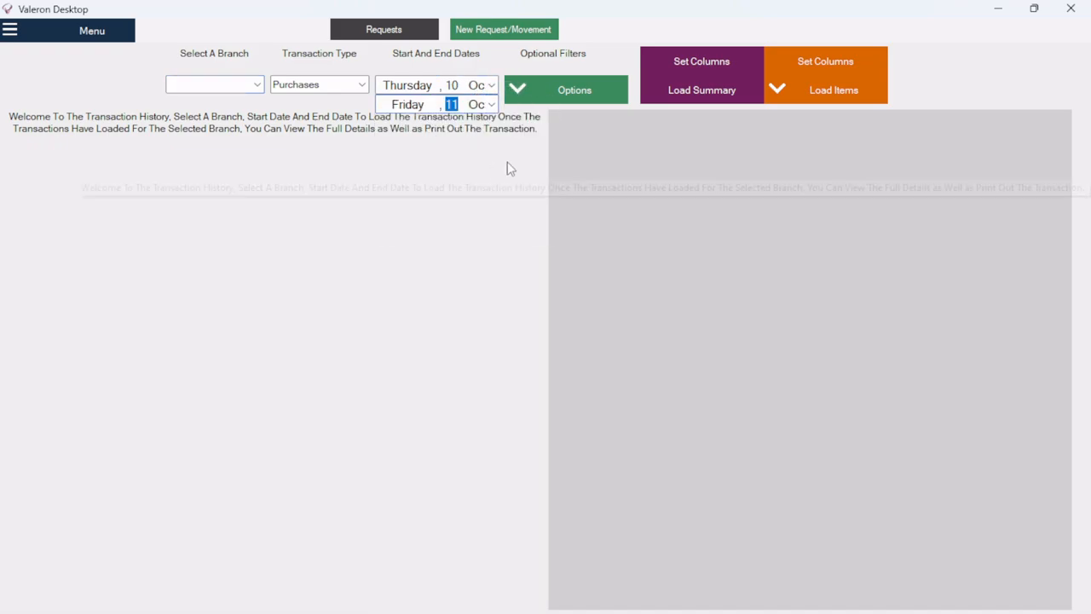
left_click(676, 100)
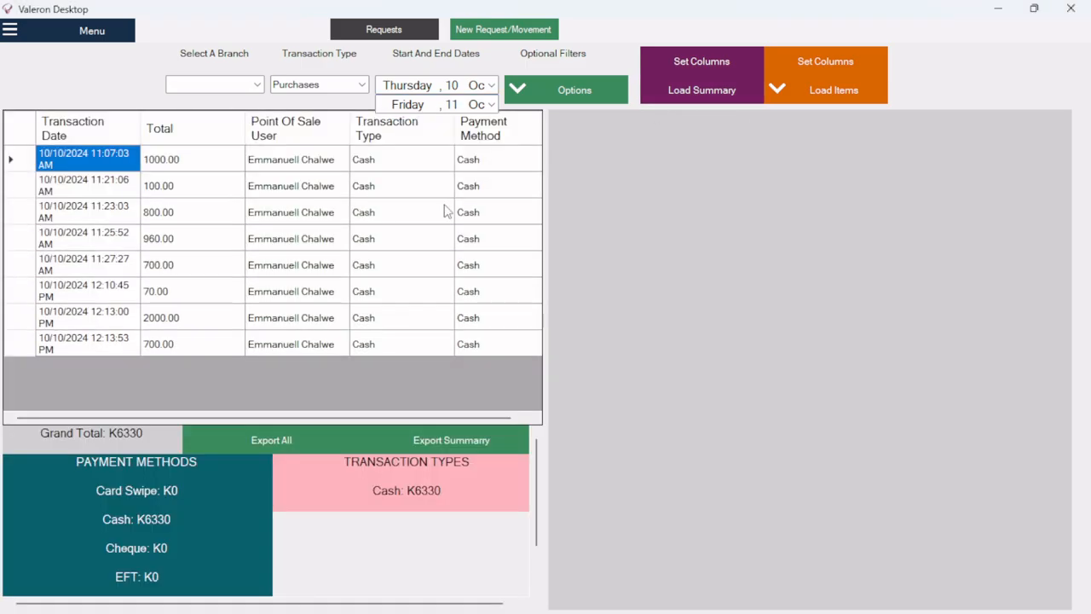
Step: View the details of the 12:13:53 PM transport purchase with its export and print options, and of the 12:13:00 PM Rent purchase
left_click(354, 344)
left_click(354, 344)
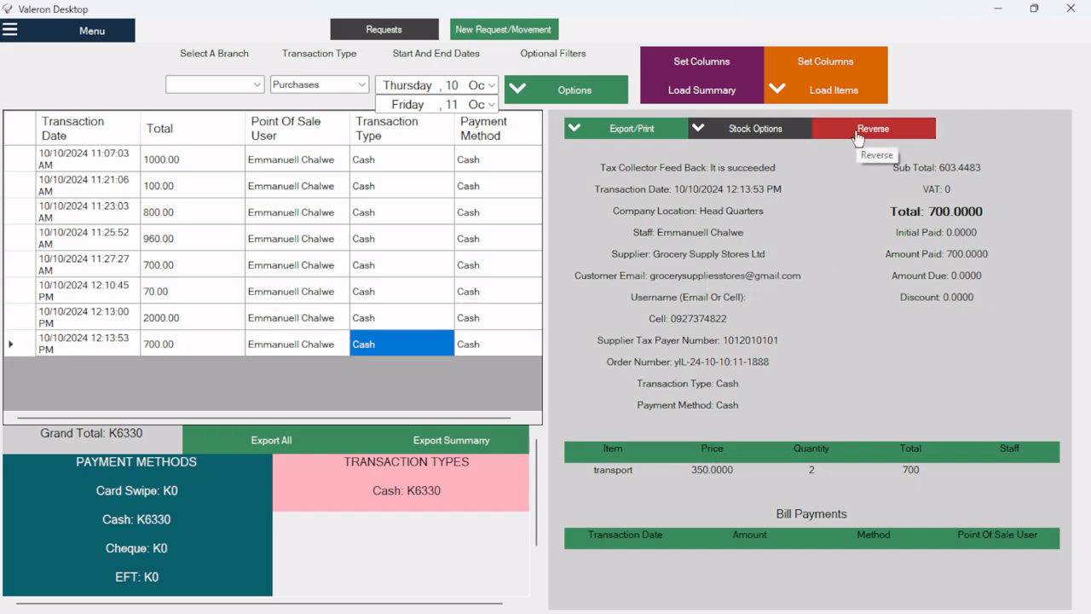
left_click(638, 128)
left_click(638, 128)
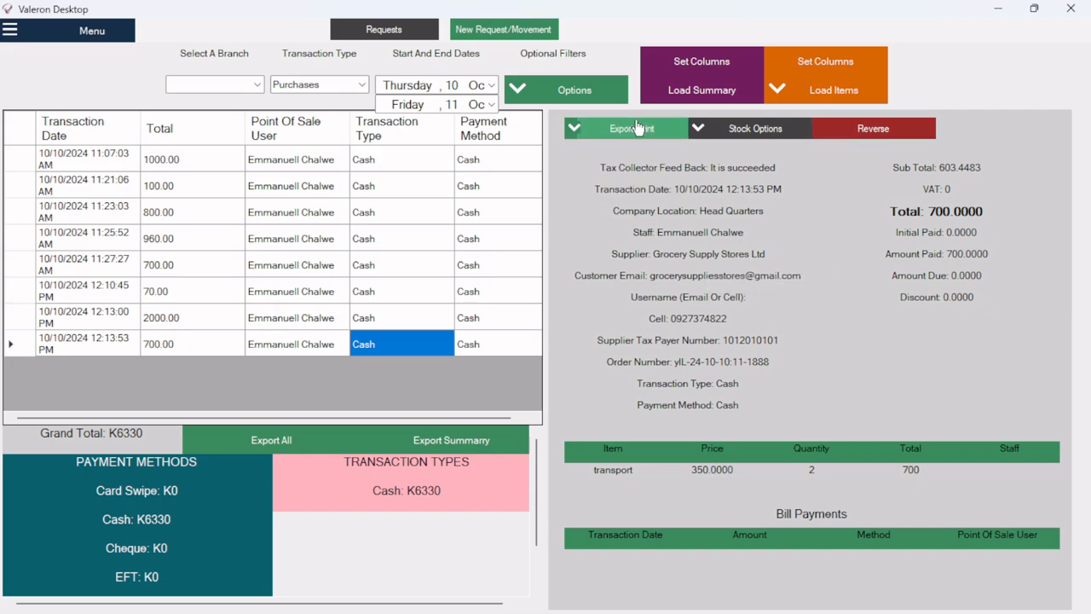
left_click(268, 318)
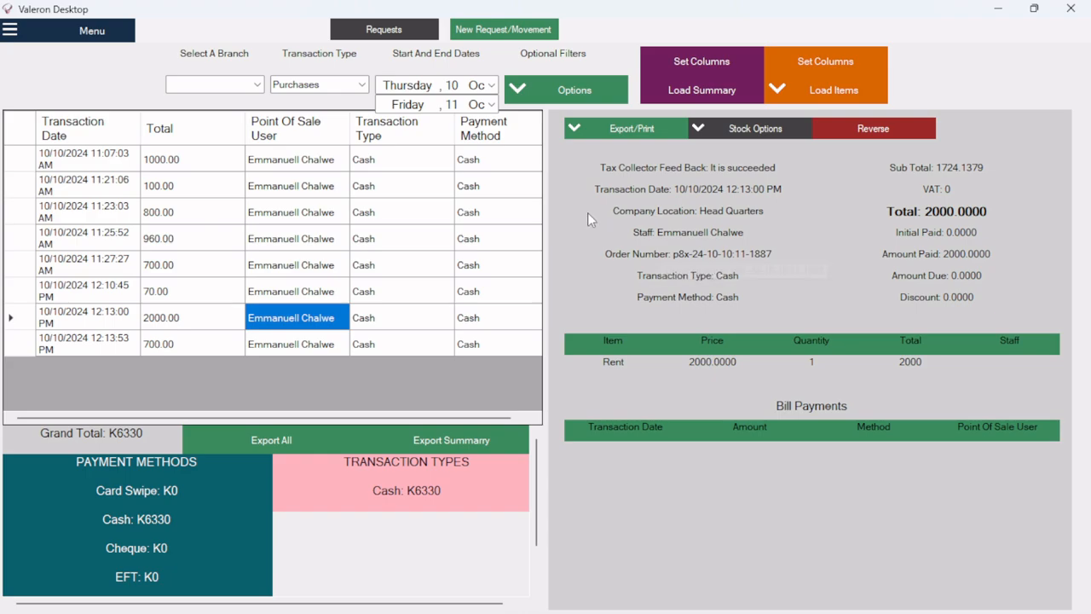
Step: Load the summary of Sales transactions for the same dates and select the 10:31:16 AM sale
left_click(357, 88)
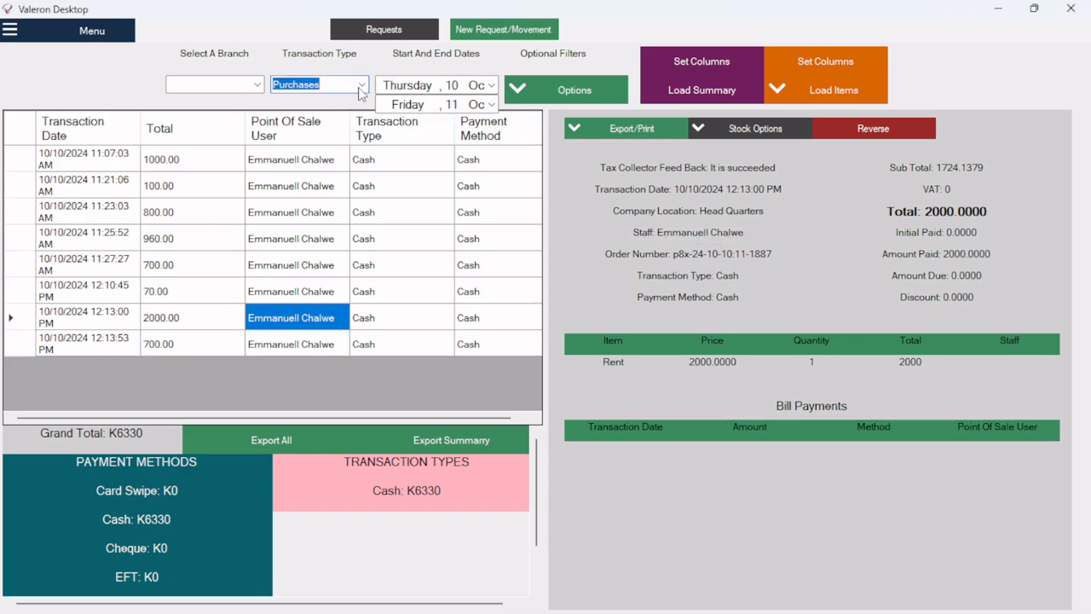
left_click(359, 92)
left_click(344, 118)
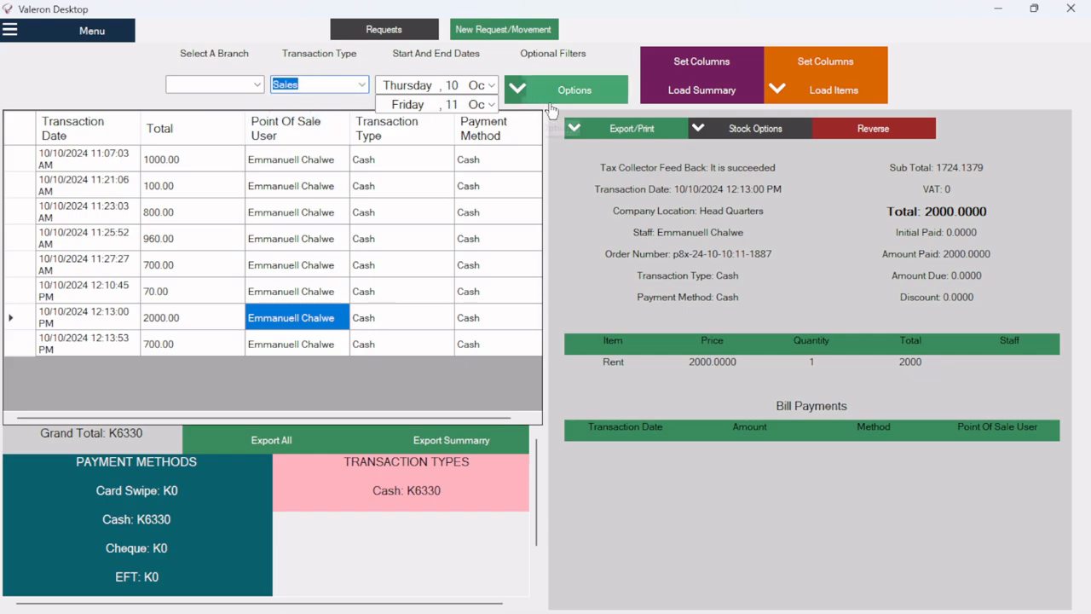
left_click(670, 90)
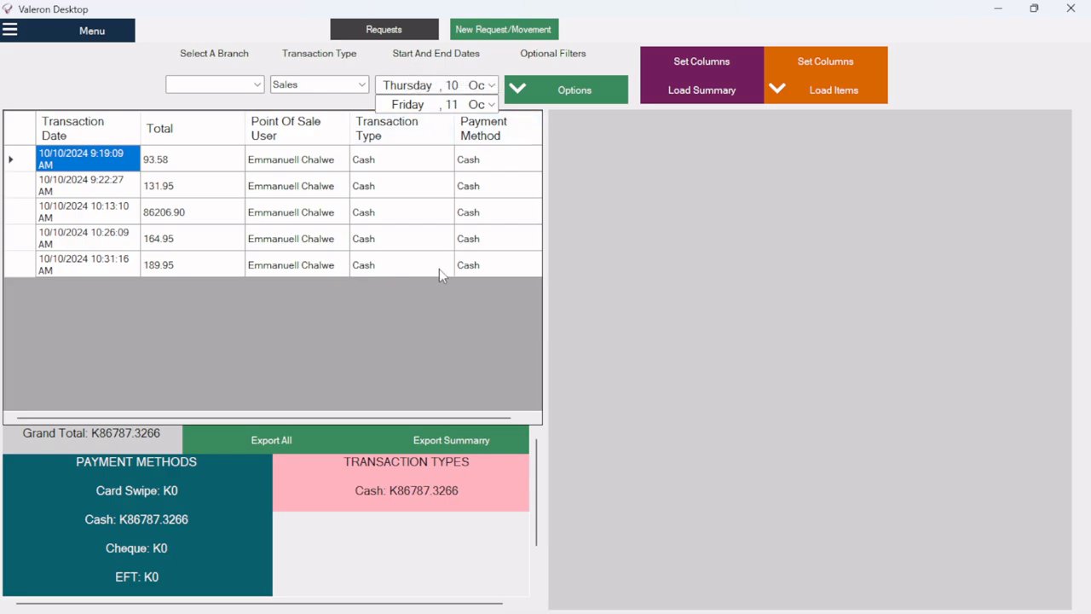
left_click(505, 274)
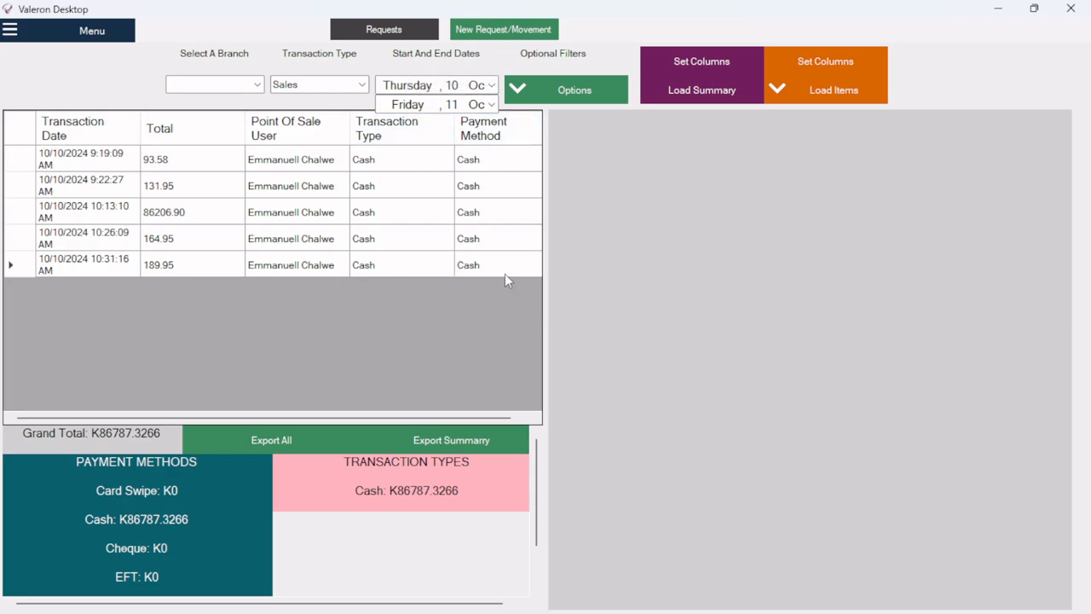